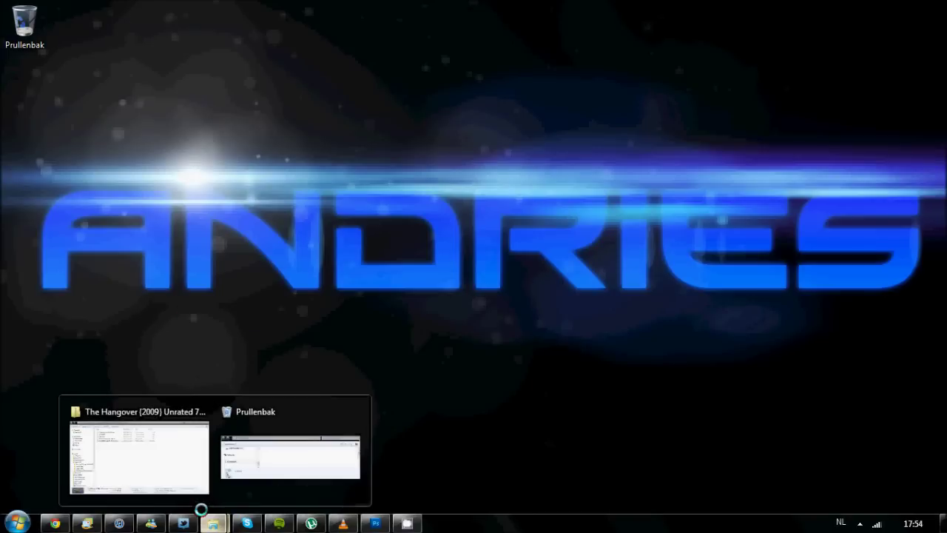
Step: Open the Optical Flares folder inside Downloads in Windows Explorer
left_click(128, 452)
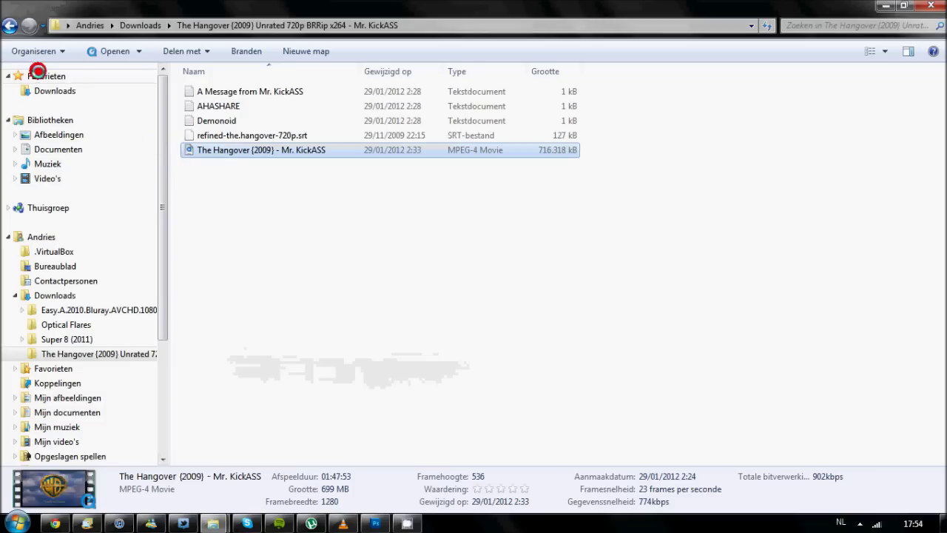
left_click(41, 89)
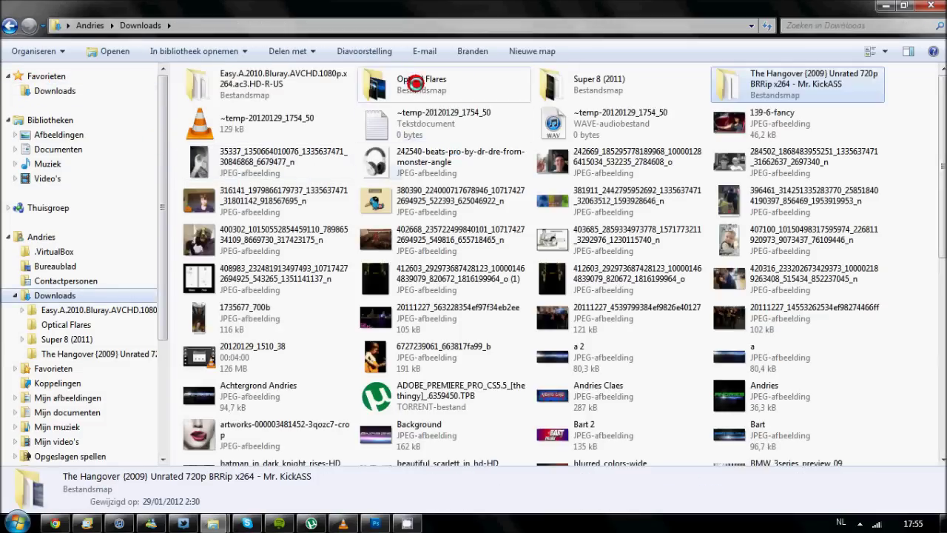
double_click(414, 80)
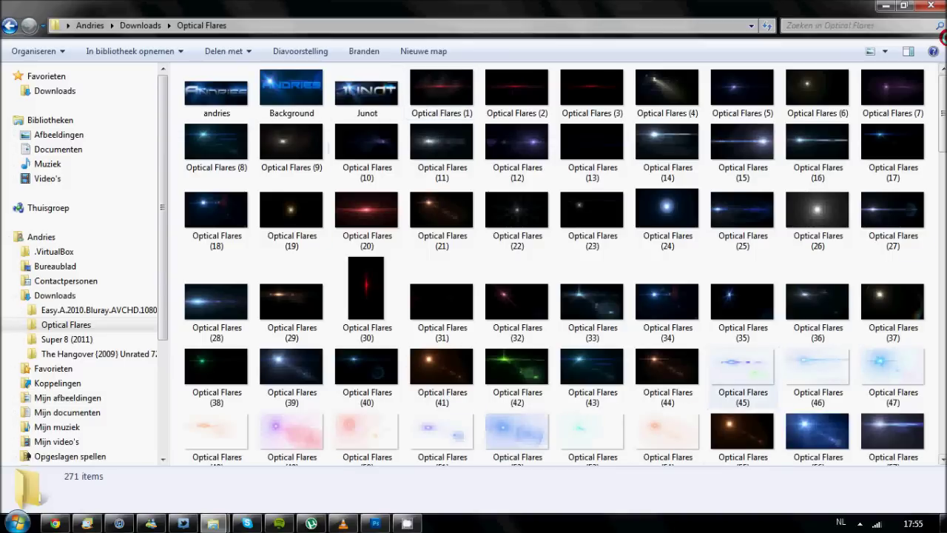
Step: Scroll through the folder's thumbnails and pick the andries banner image
scroll(851, 96, "down", 3)
scroll(896, 111, "down", 1)
scroll(593, 118, "up", 4)
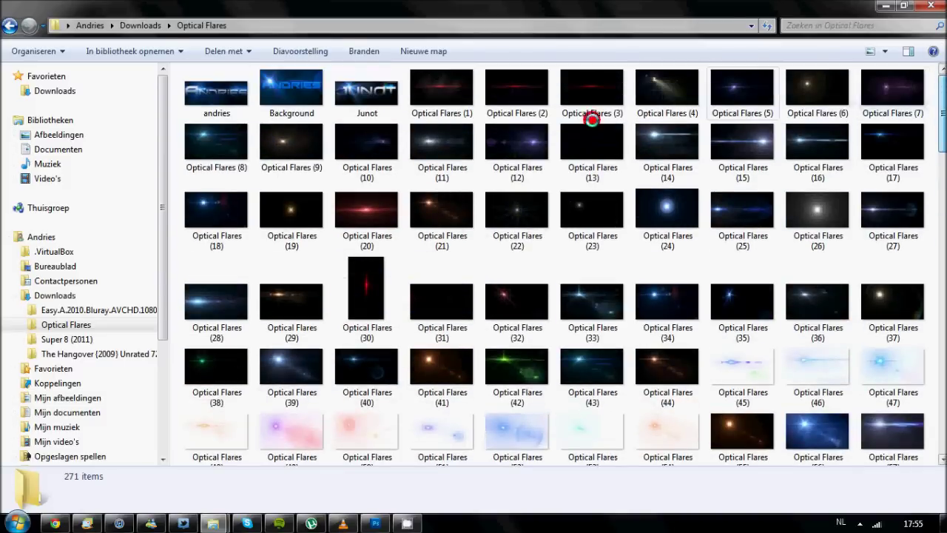
left_click(235, 101)
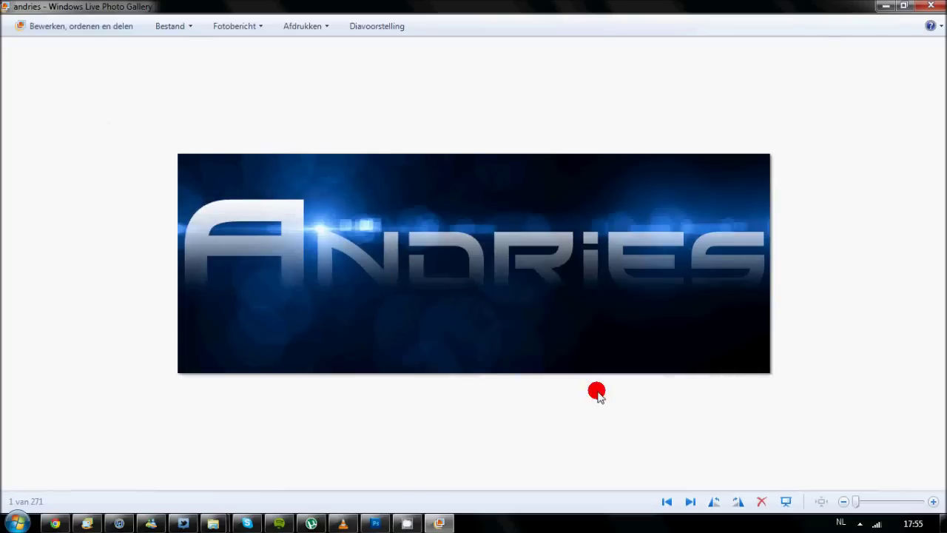
Step: Page to the Background image and back to andries in Photo Gallery, then switch to Photoshop
left_click(688, 501)
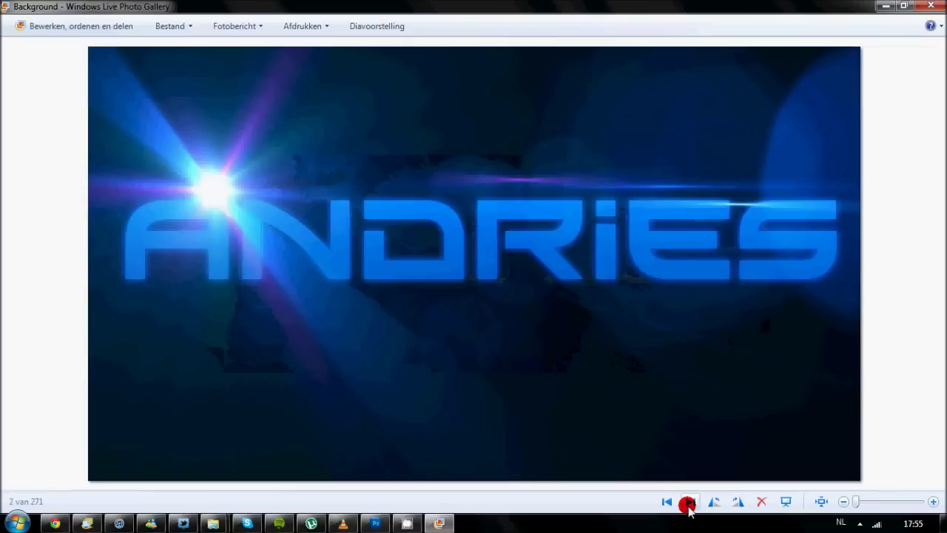
left_click(665, 502)
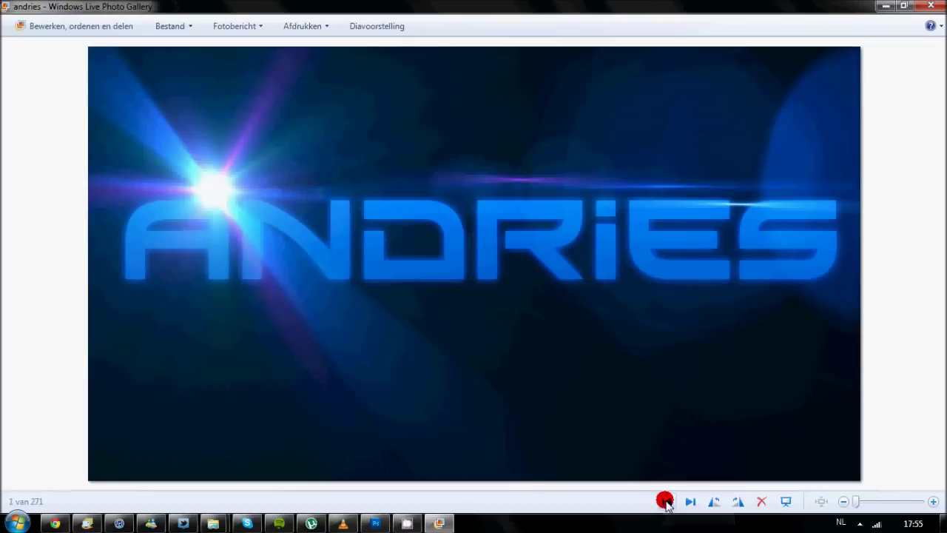
left_click(375, 523)
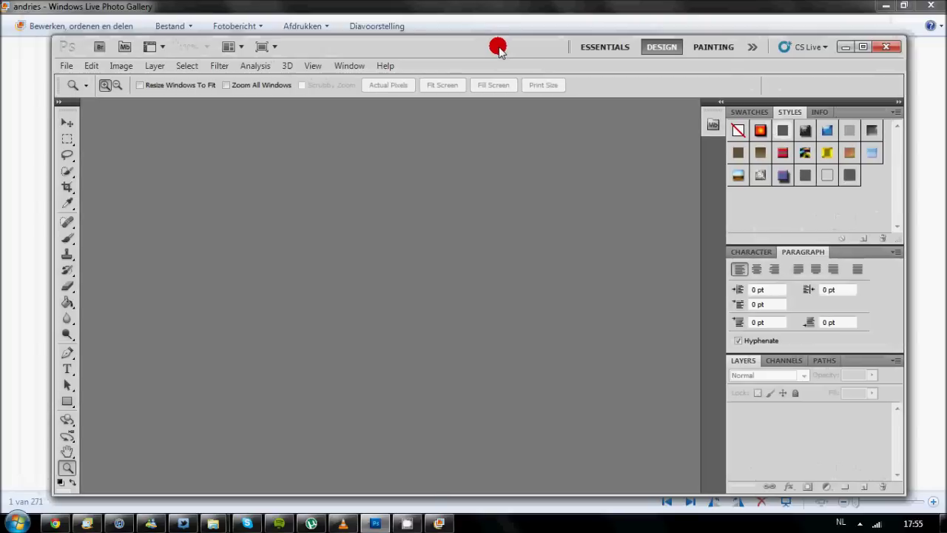
Step: Bring up the File Open dialog and cancel it without opening anything
left_click(77, 65)
mouse_move(53, 65)
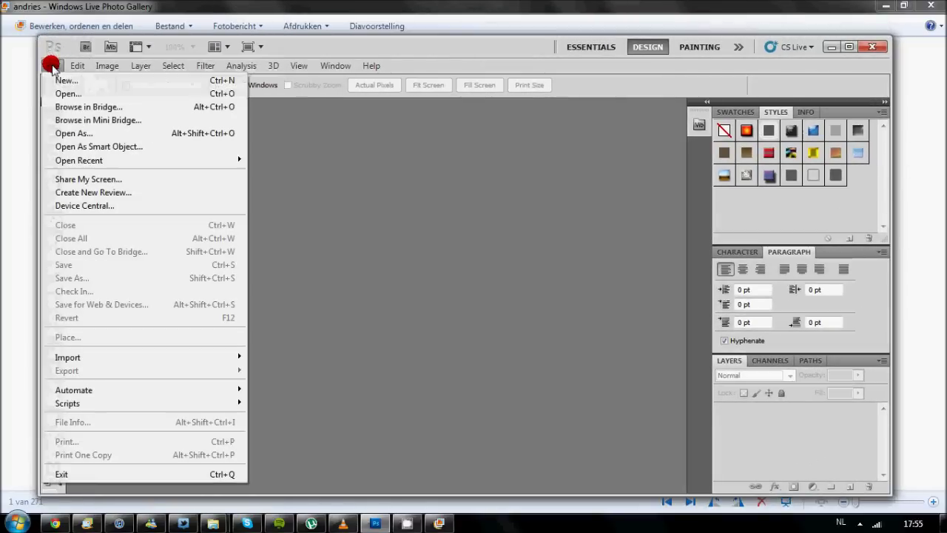
left_click(70, 90)
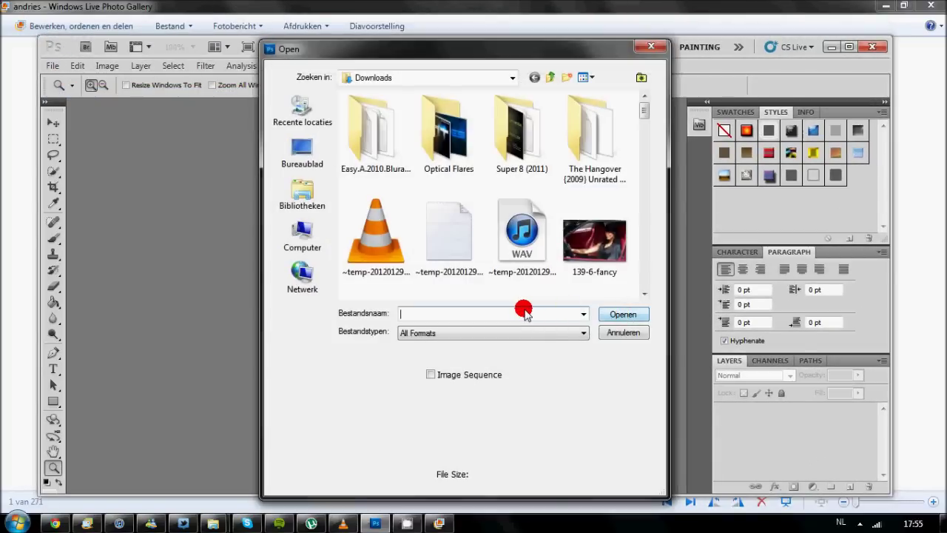
left_click(652, 46)
Step: Create a new blank 1366 x 768 pixel document and maximize the Photoshop window
left_click(54, 66)
left_click(61, 80)
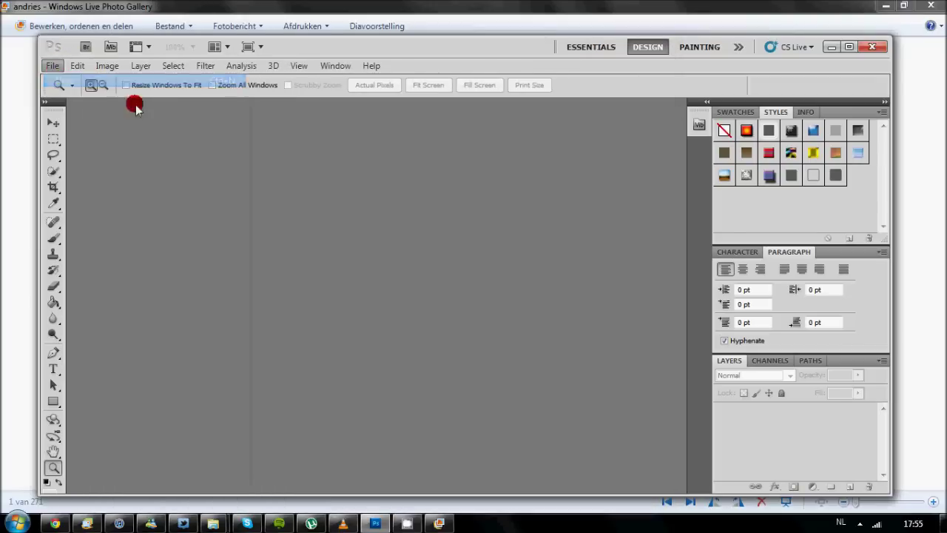
left_click(370, 233)
double_click(370, 233)
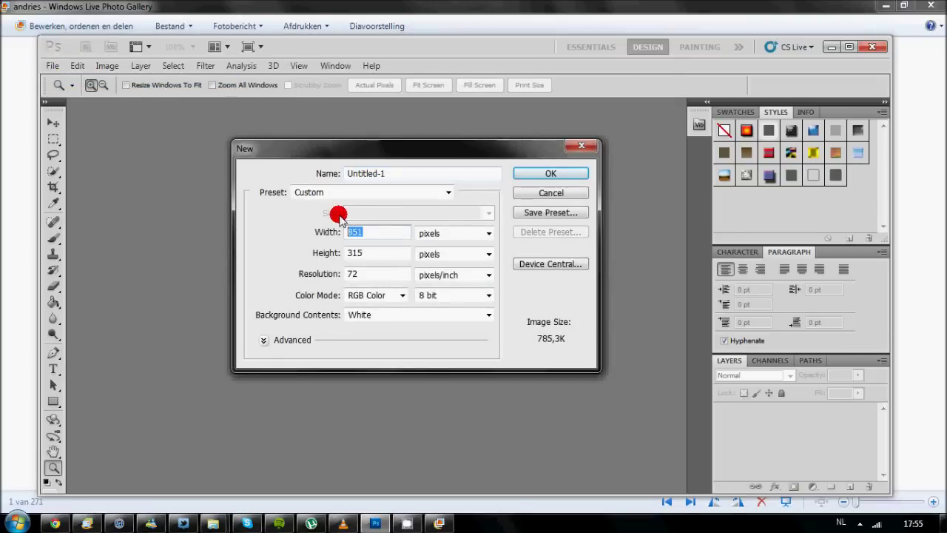
key("Tab")
key("Tab")
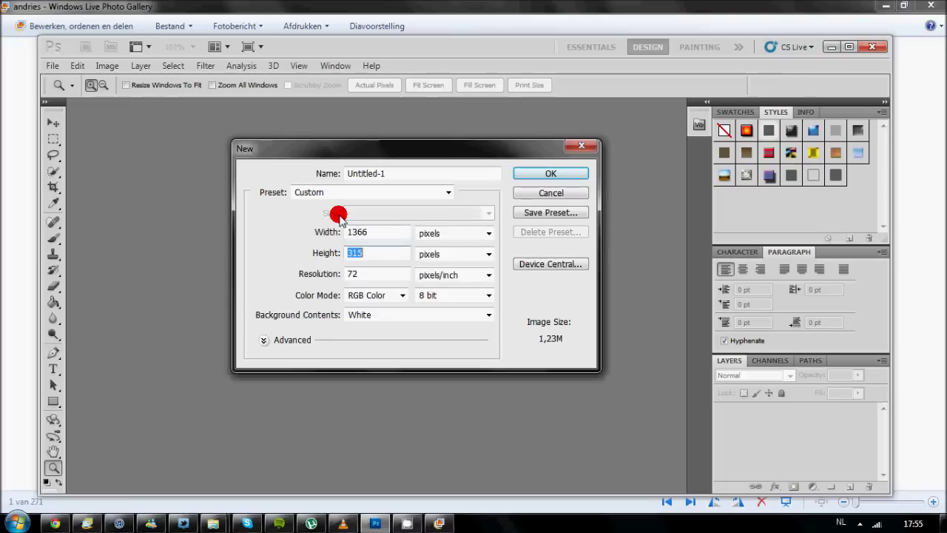
type("768")
key("Return")
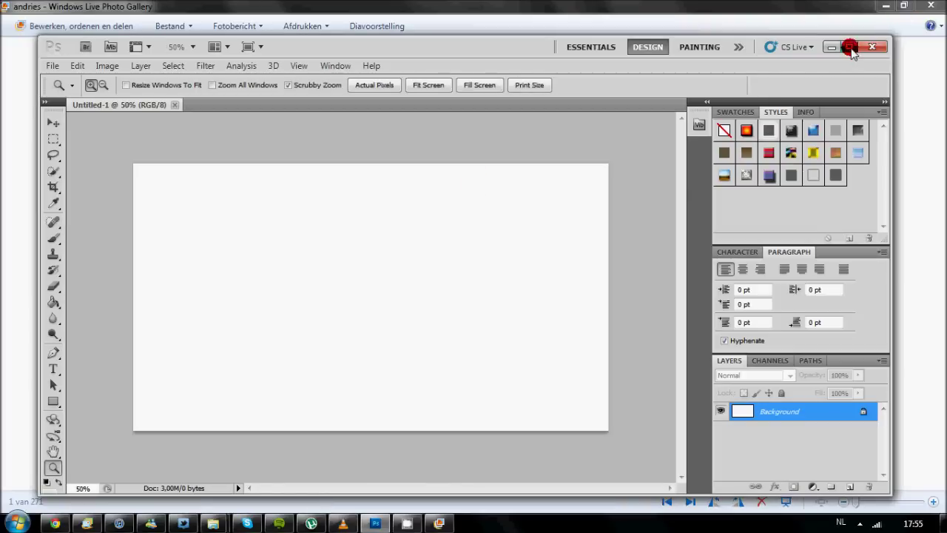
left_click(851, 48)
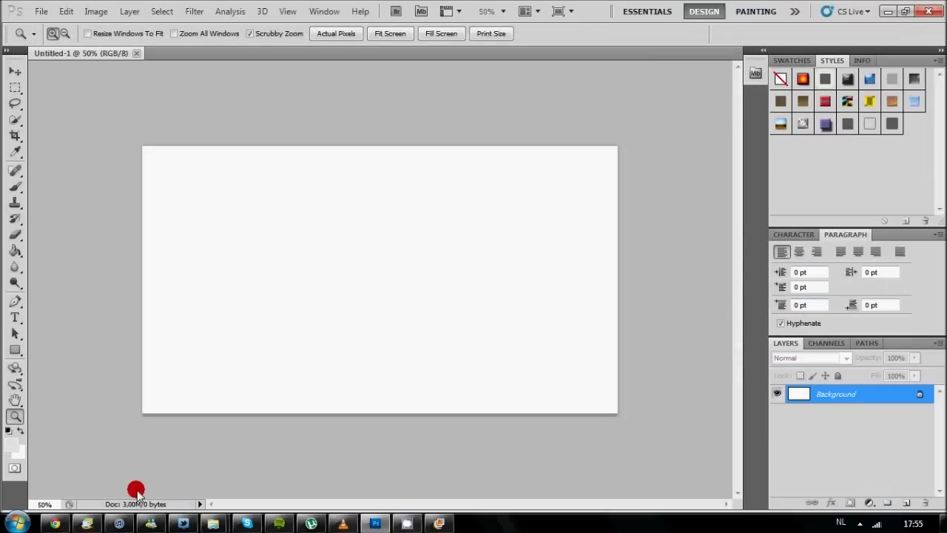
Step: Zoom the canvas to about 64%, select the Type tool, and unlock the Background layer
left_click_drag(248, 370, 271, 368)
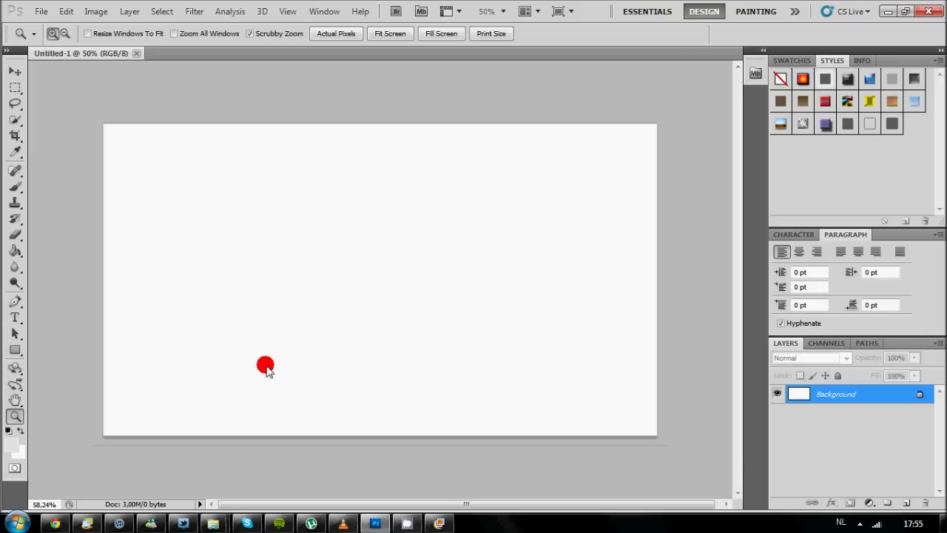
left_click(14, 187)
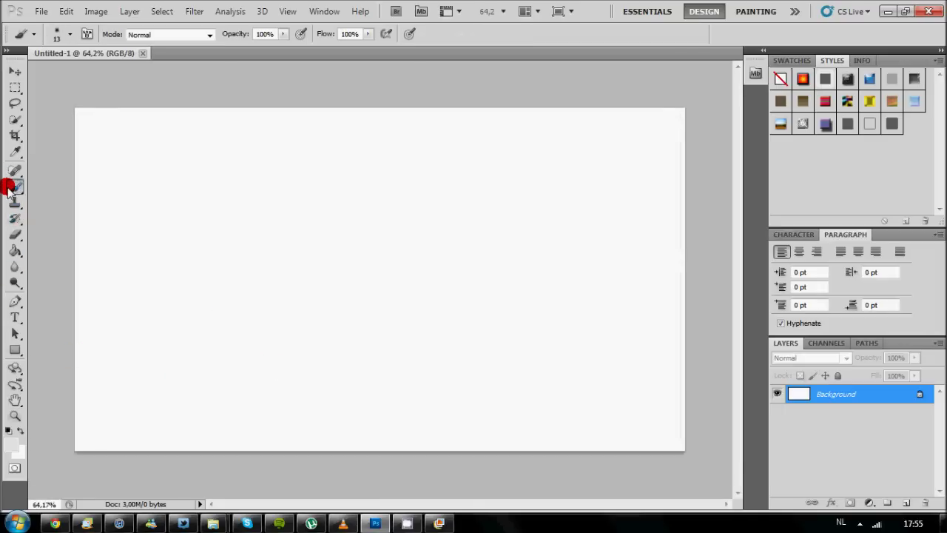
left_click(14, 314)
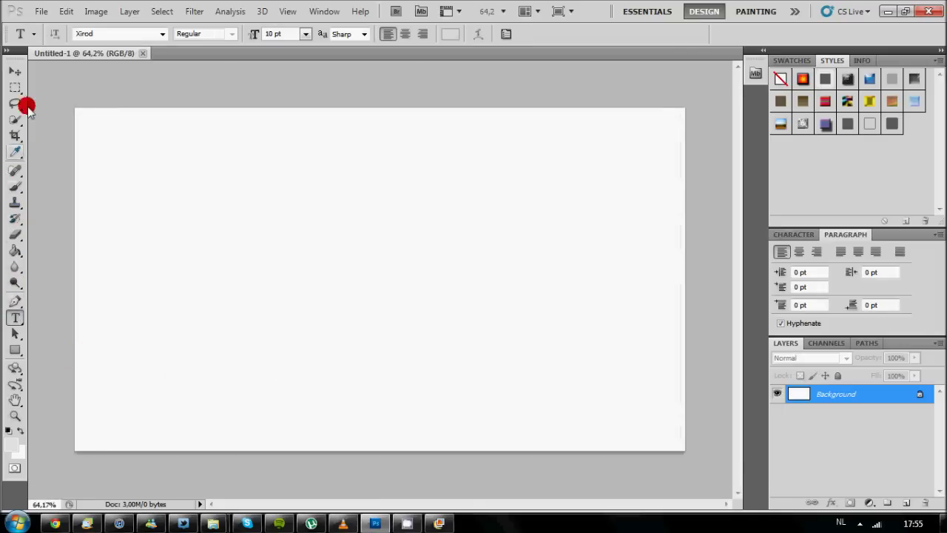
double_click(824, 394)
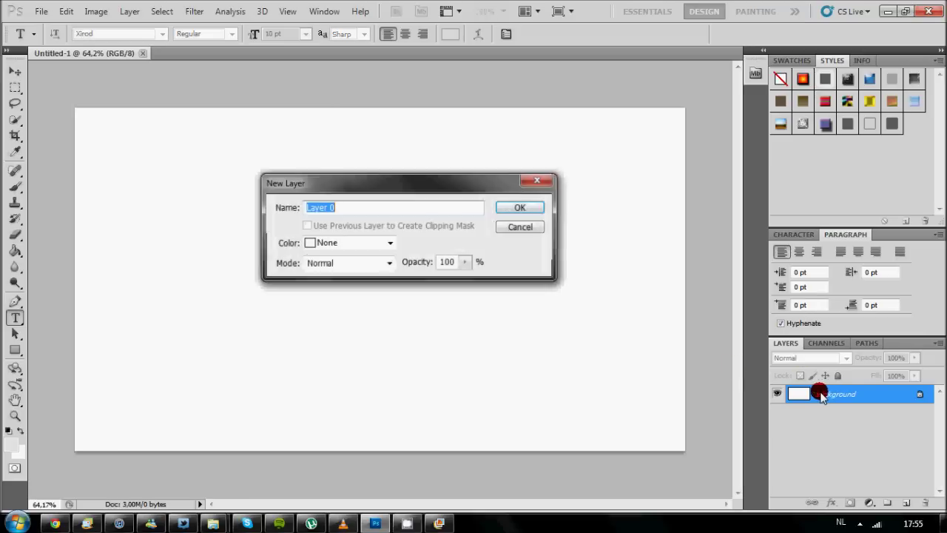
Step: Convert Background to Layer 0, give it a black (000000) Color Overlay, and draw a text box
left_click(522, 209)
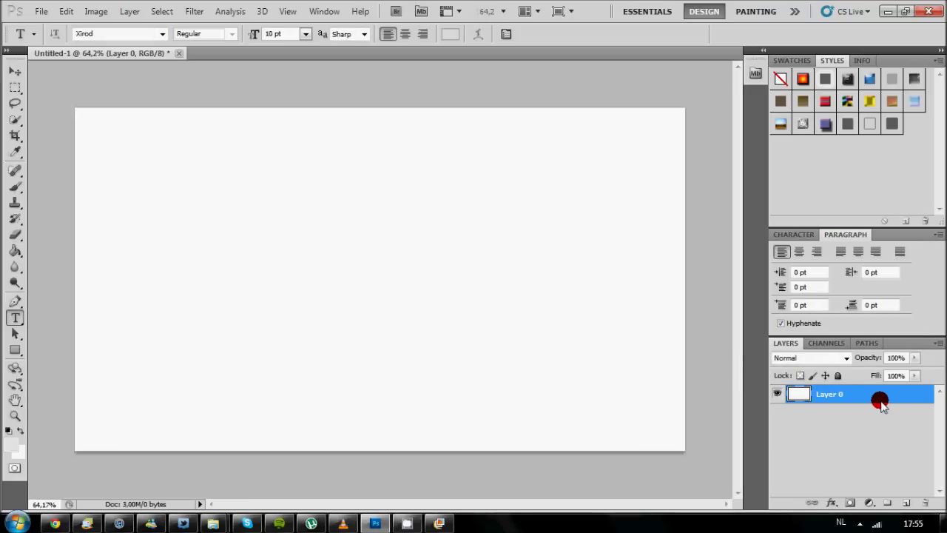
double_click(881, 399)
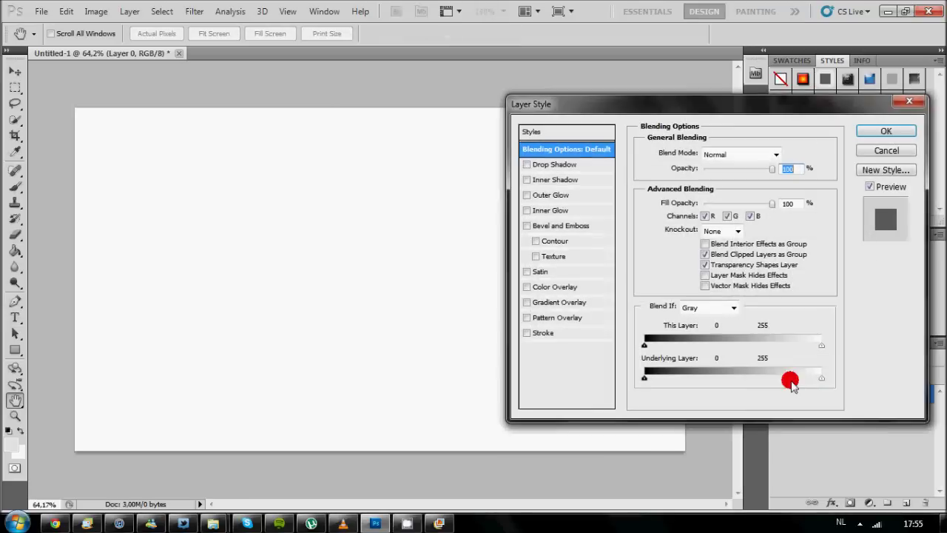
left_click(537, 289)
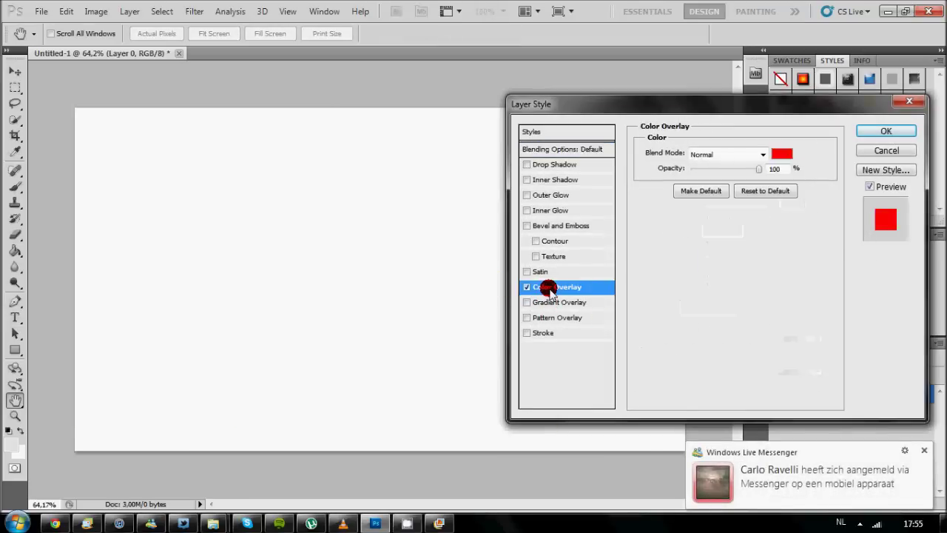
left_click(783, 154)
double_click(534, 242)
type("0b0000")
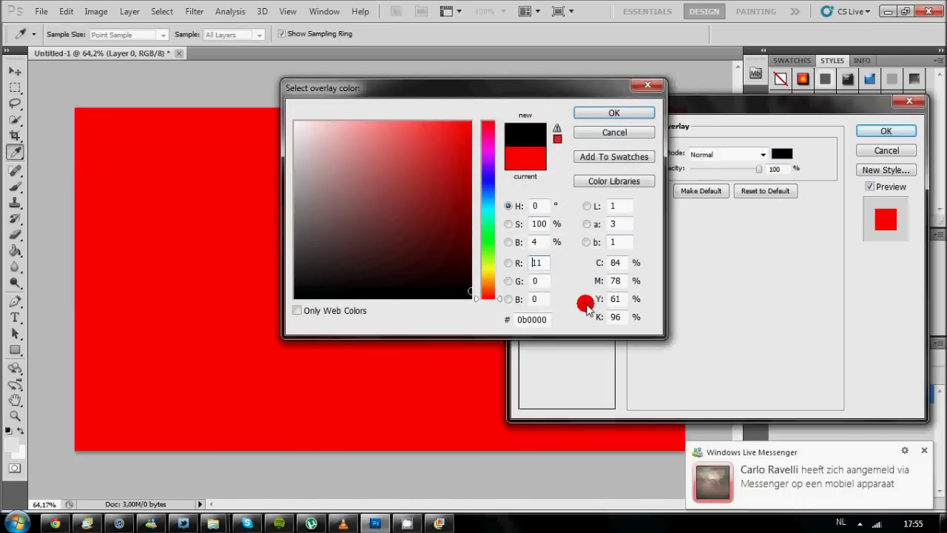
left_click(634, 112)
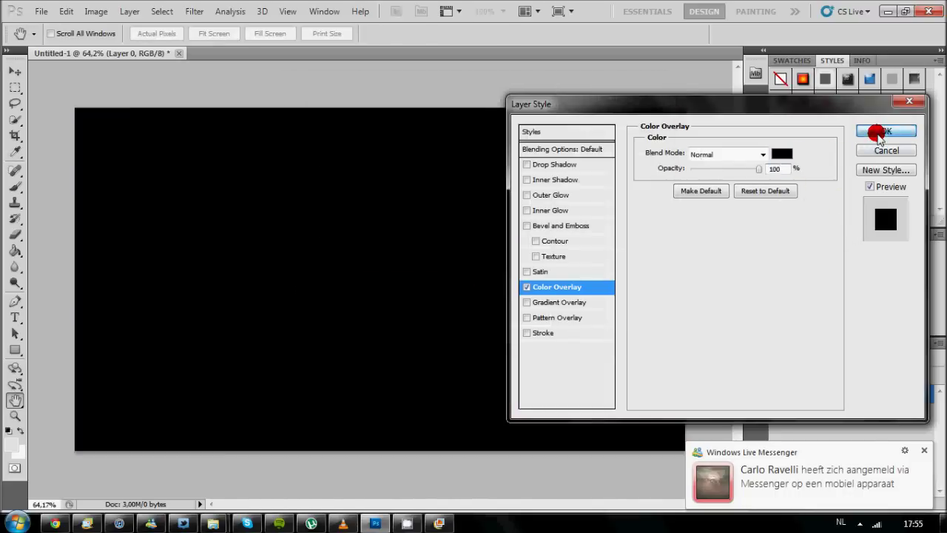
left_click(884, 131)
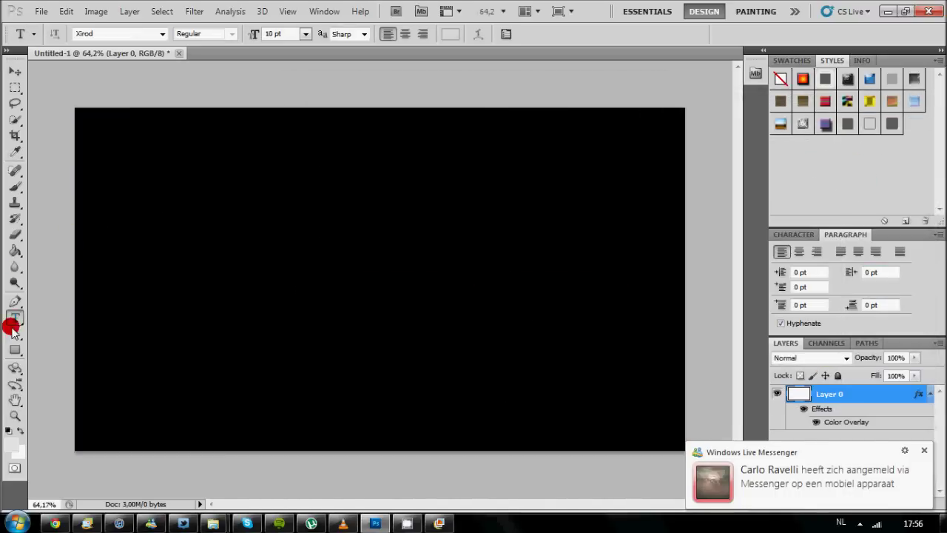
left_click_drag(250, 240, 654, 400)
Step: Type 'Andries' in the text box and try font sizes such as 72 pt
left_click_drag(308, 120, 305, 130)
type("Andries")
left_click(50, 161)
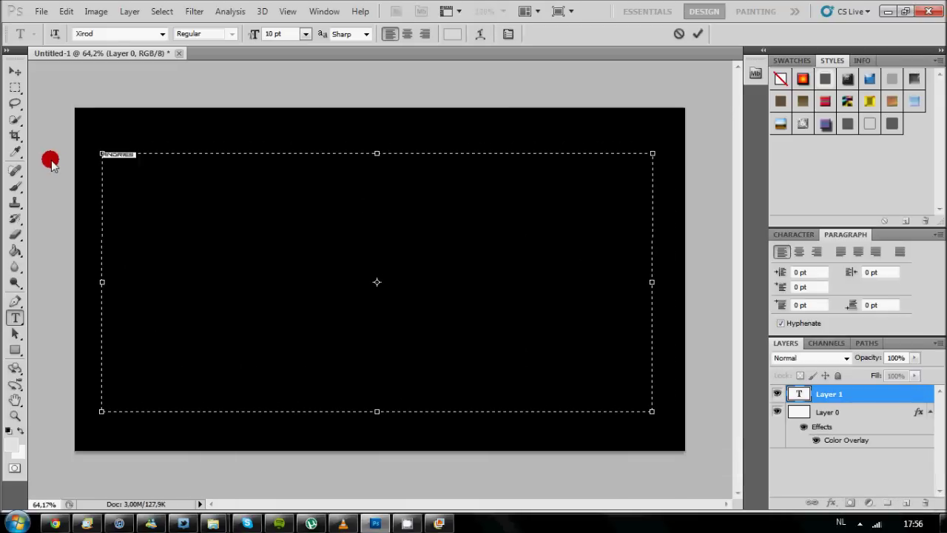
left_click(306, 34)
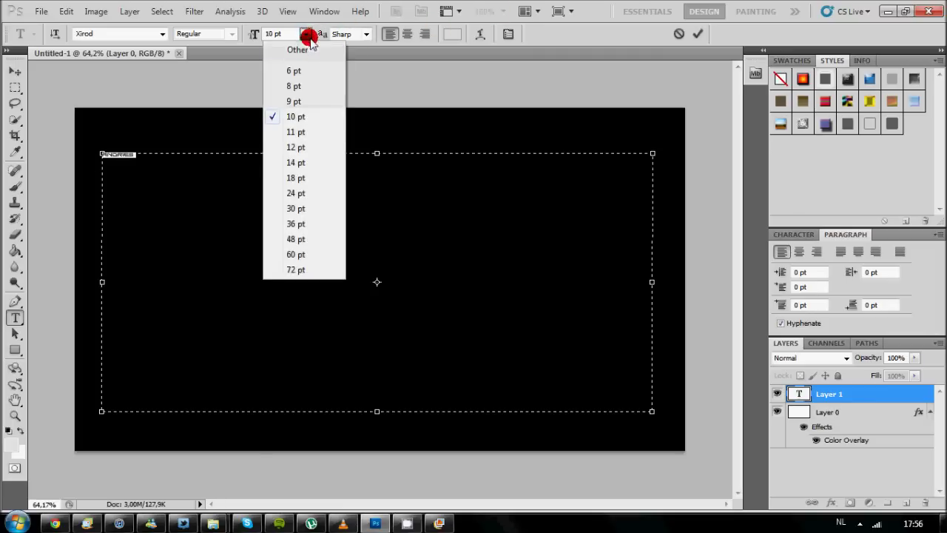
left_click(295, 271)
left_click(289, 36)
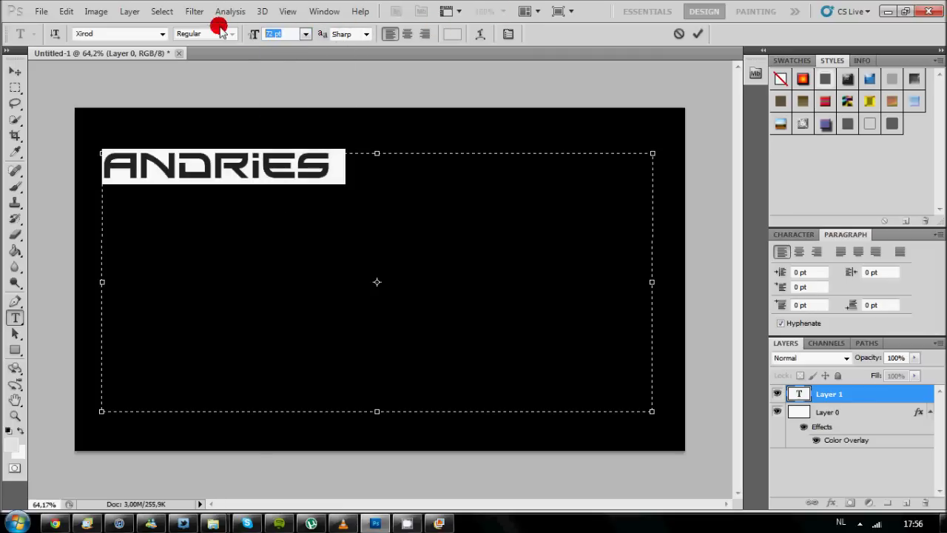
type("150")
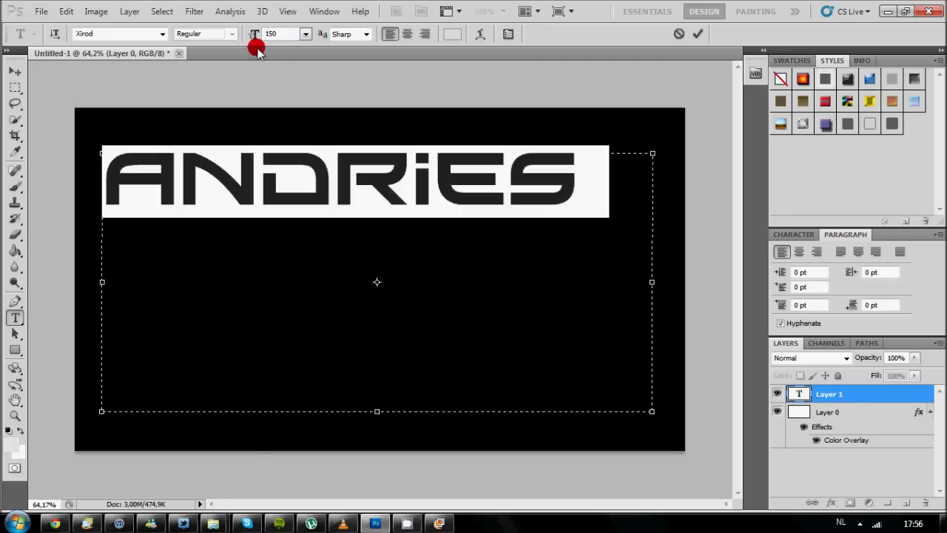
type("1")
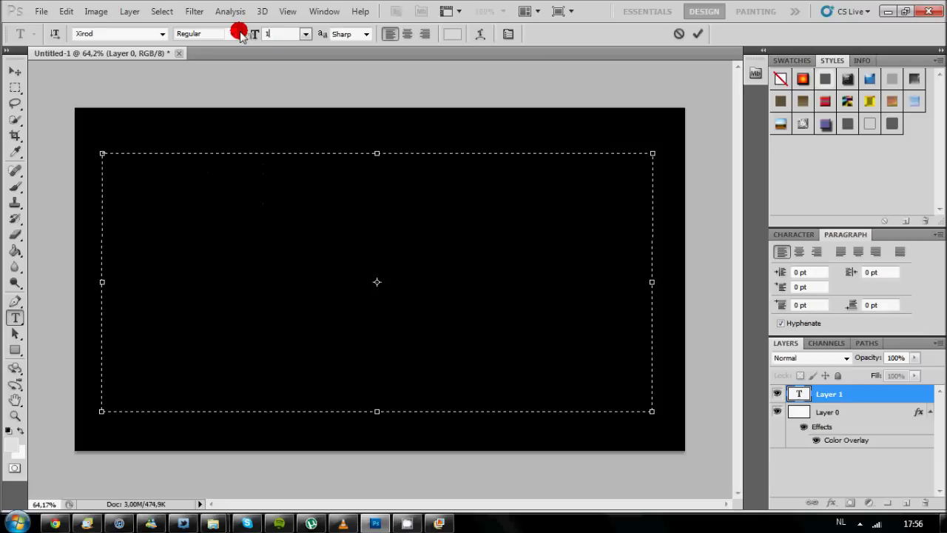
type("70")
Step: Move ANDRIES toward the canvas centre and set its size to 180 pt
left_click_drag(439, 108, 434, 178)
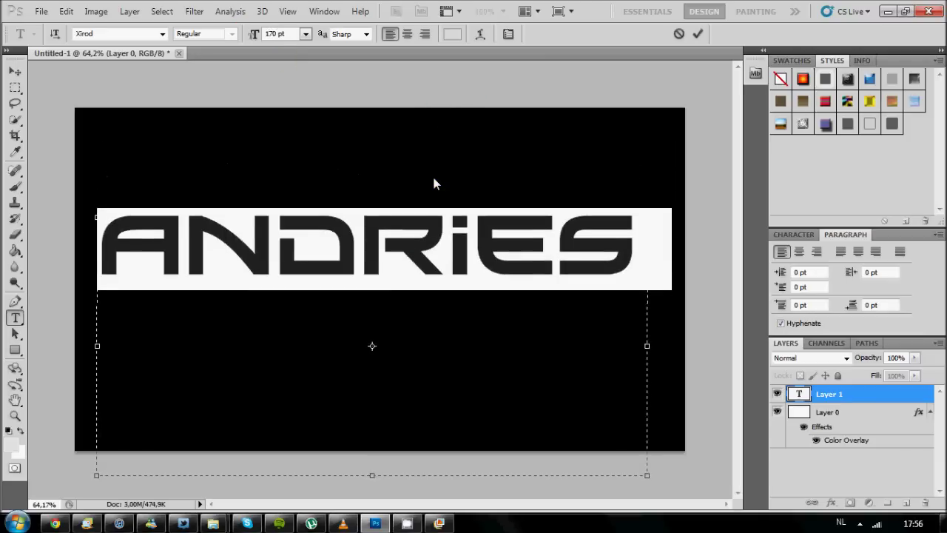
left_click_drag(559, 216, 560, 218)
left_click(646, 485)
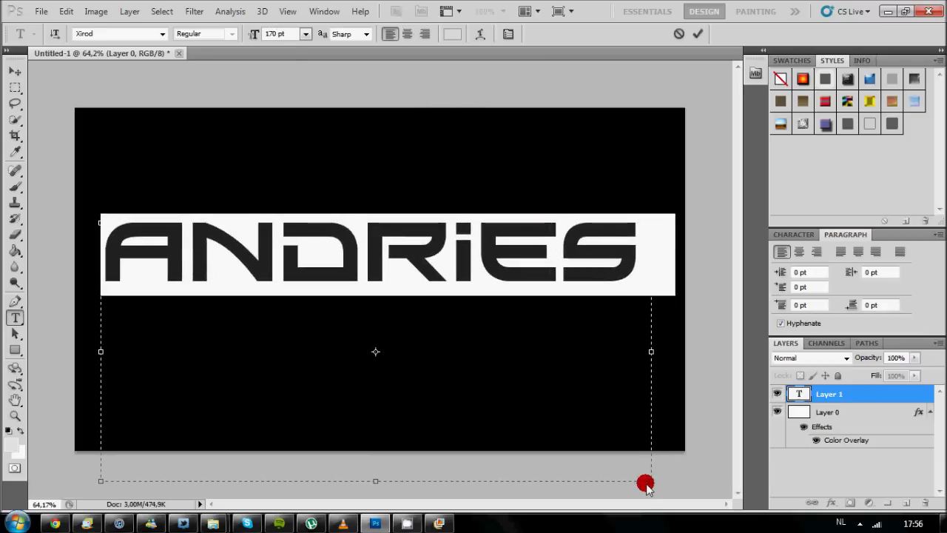
left_click_drag(655, 485, 751, 508)
left_click(277, 35)
type("180")
key("Return")
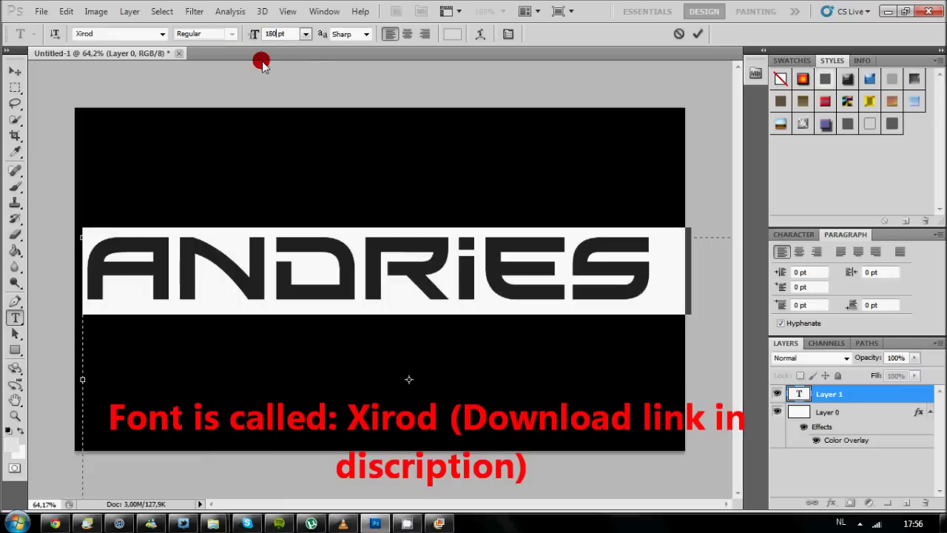
Step: Shift the text into final position, commit it, and open the Andries layer's style settings
left_click_drag(399, 140, 425, 151)
left_click(775, 17)
left_click(703, 34)
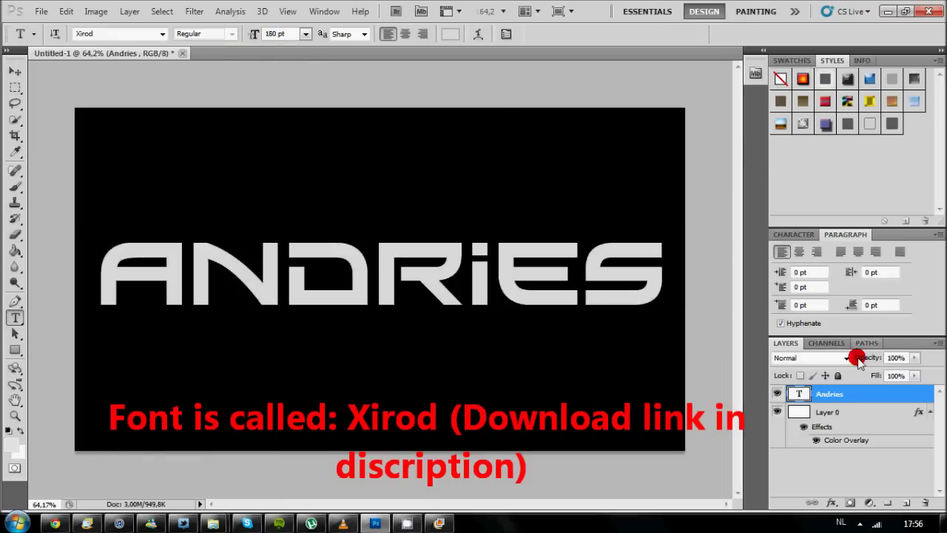
double_click(842, 395)
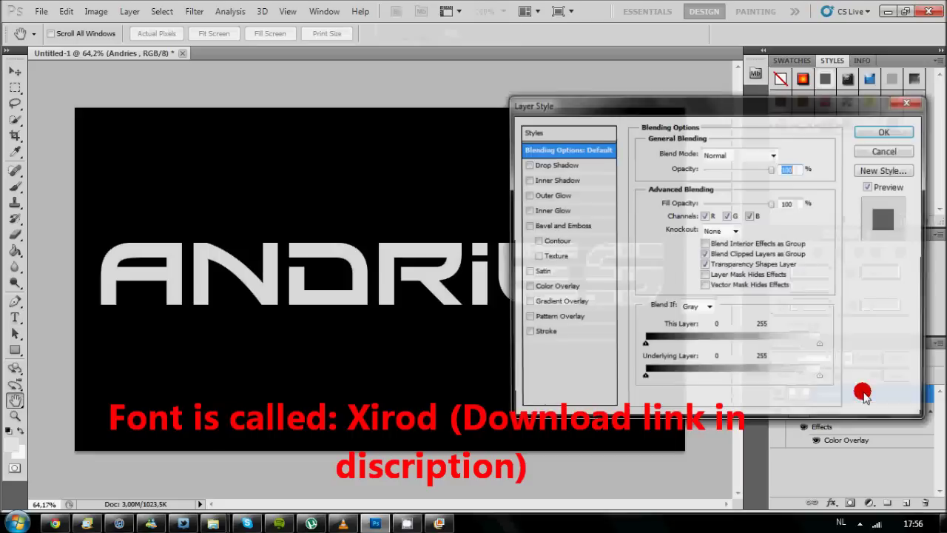
Step: Add a Gradient Overlay to the text, trying and discarding the Transparent Rainbow preset
left_click(527, 302)
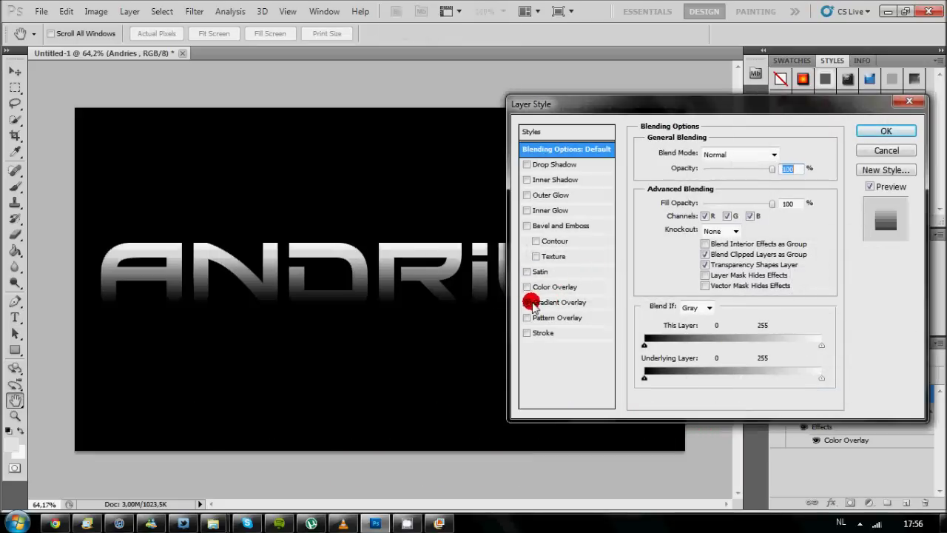
left_click(585, 304)
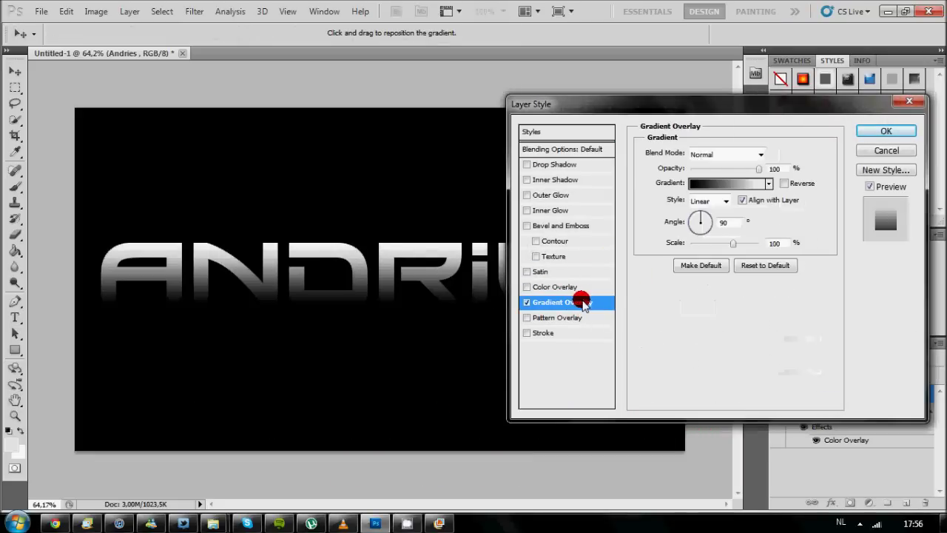
left_click(726, 185)
left_click(726, 176)
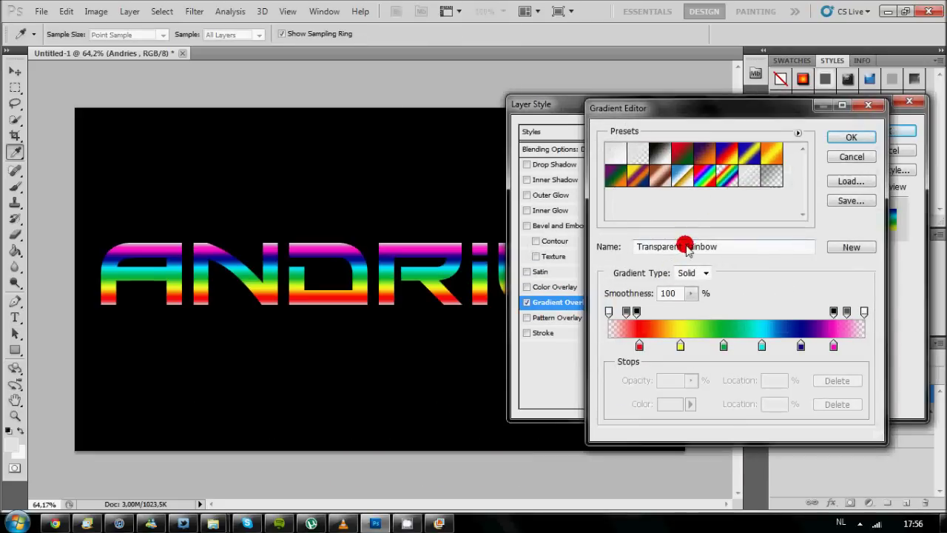
left_click(851, 157)
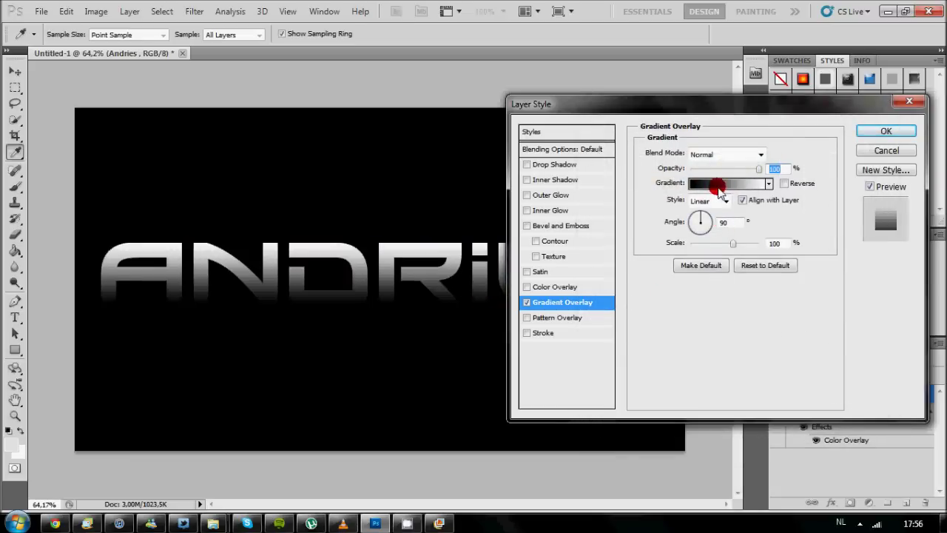
Step: Set both gradient colour stops to shades of blue in the Gradient Editor
left_click(719, 185)
double_click(609, 346)
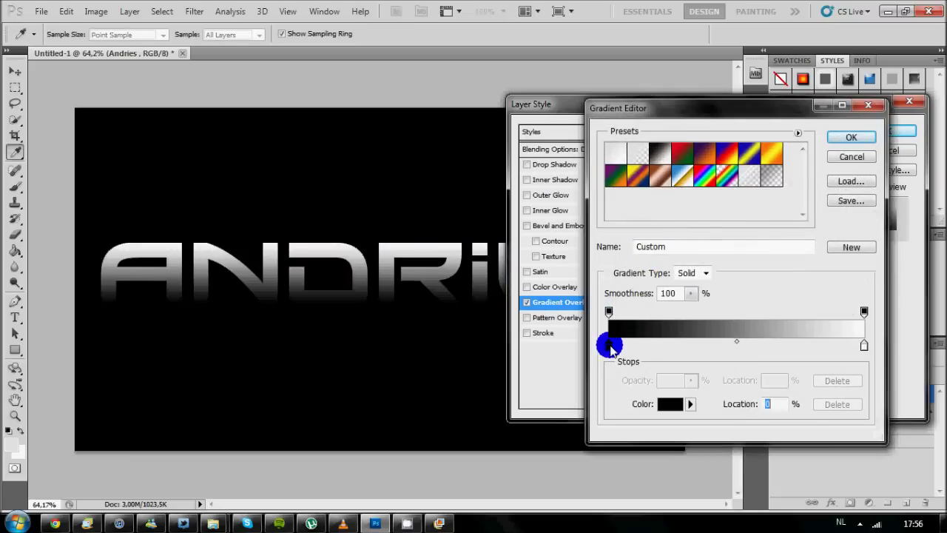
left_click(488, 182)
left_click(445, 167)
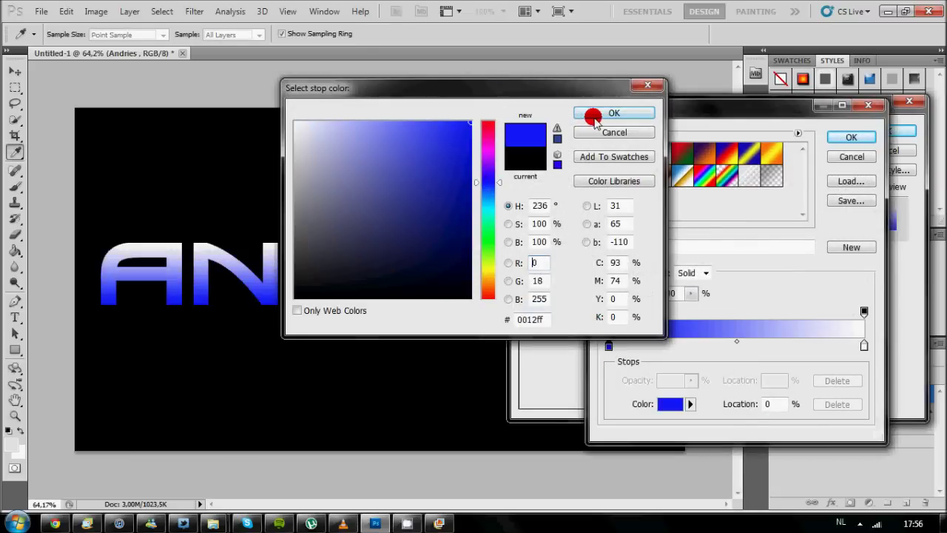
left_click(614, 113)
left_click(863, 345)
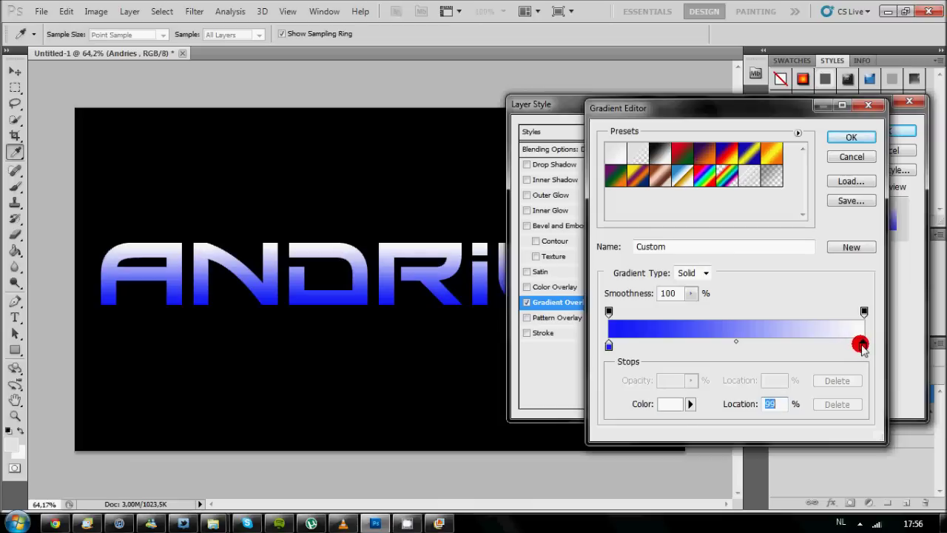
left_click(680, 403)
left_click(485, 190)
left_click(465, 133)
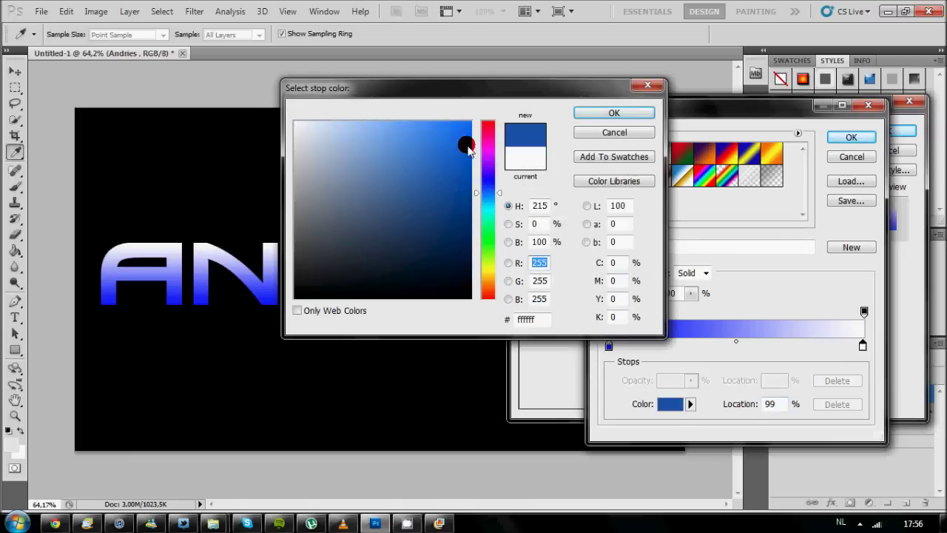
left_click(731, 180)
left_click(614, 113)
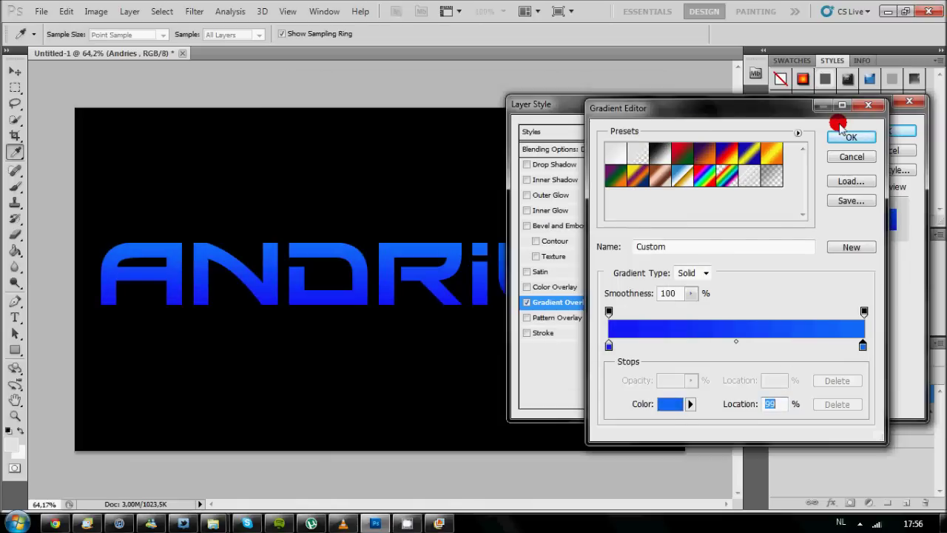
left_click(852, 138)
Step: Turn on Outer Glow for the text and start choosing a bright blue glow colour
left_click(559, 196)
left_click(672, 199)
left_click(494, 185)
Step: Set the glow colour to 0066ff, enlarge the glow to about 10 px, and apply the style
left_click(471, 122)
left_click(603, 118)
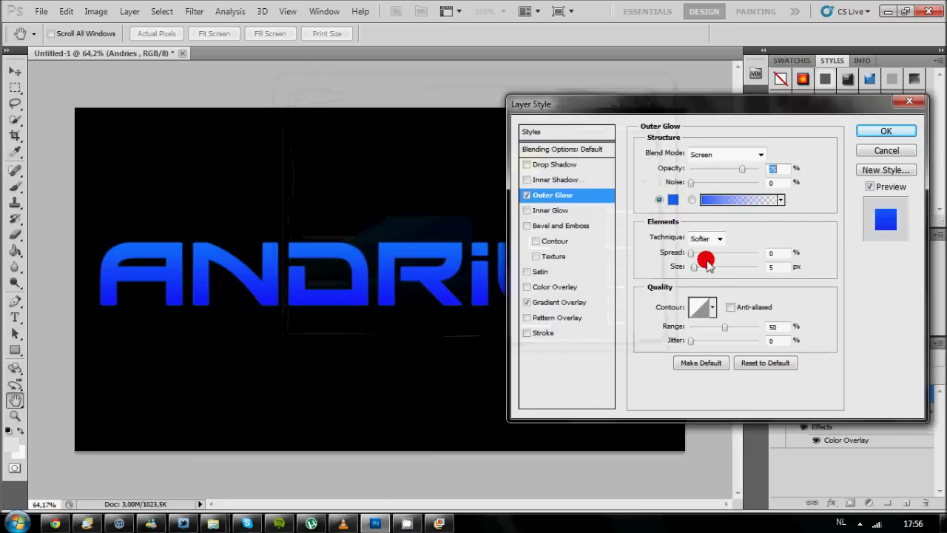
left_click_drag(695, 272, 700, 272)
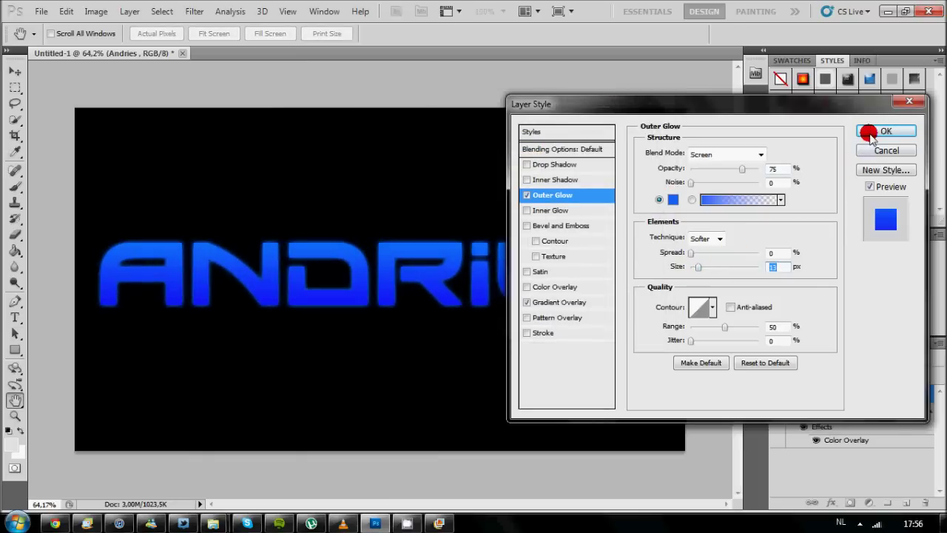
left_click(868, 148)
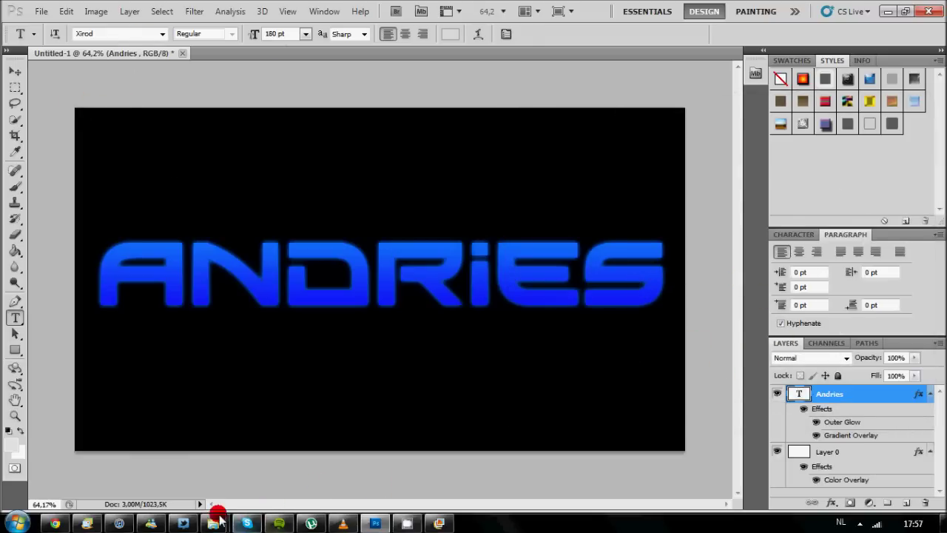
Step: Browse the Optical Flares folder in Explorer, select Optical Flares (123), and return to Photoshop
mouse_move(214, 523)
left_click(198, 473)
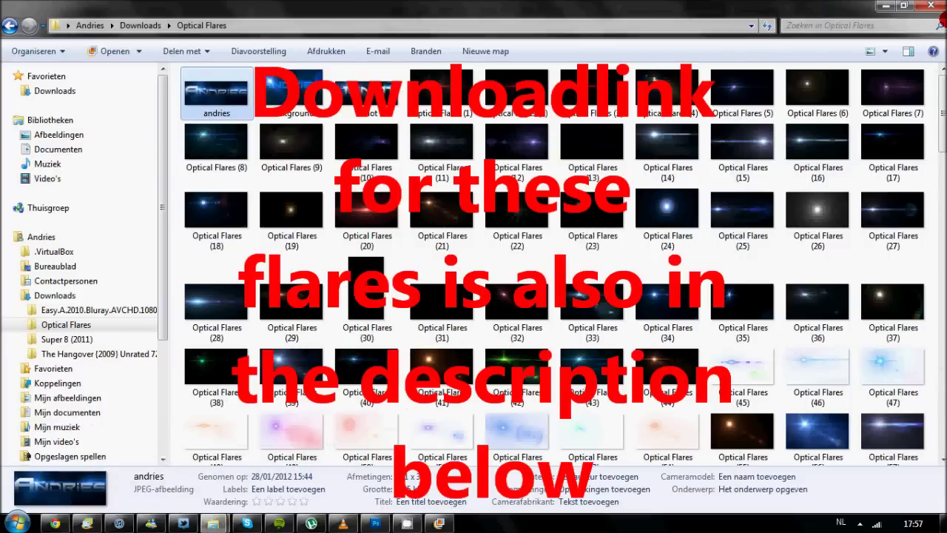
scroll(942, 95, "down", 1)
scroll(940, 103, "up", 1)
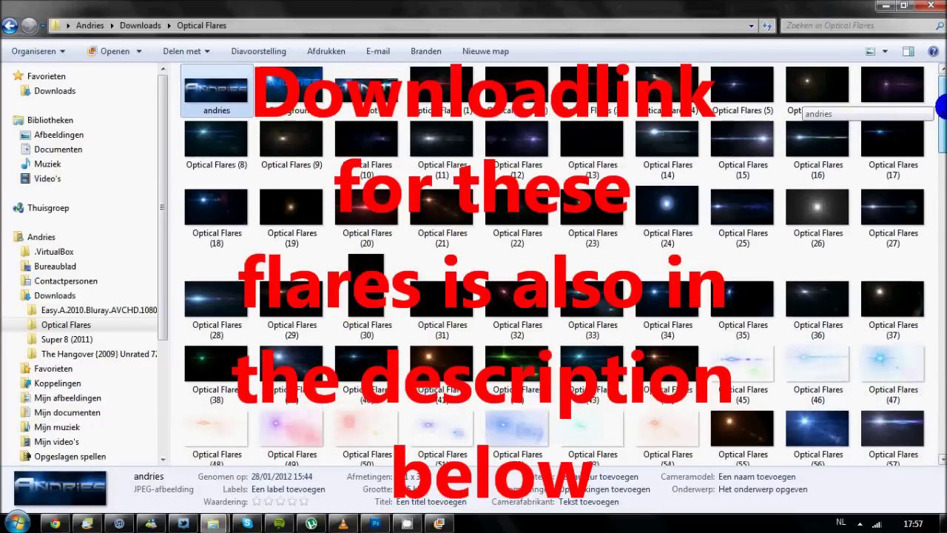
left_click_drag(941, 104, 940, 187)
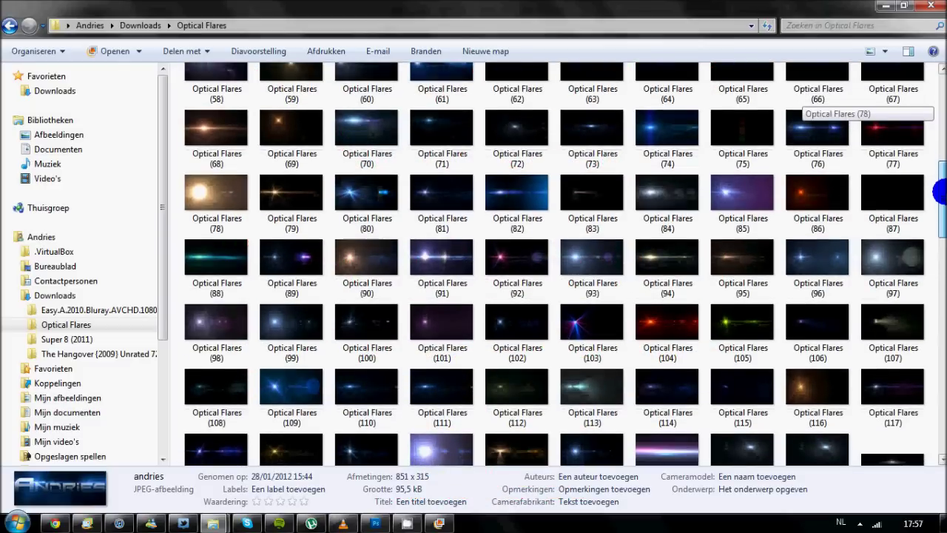
left_click_drag(939, 197, 940, 237)
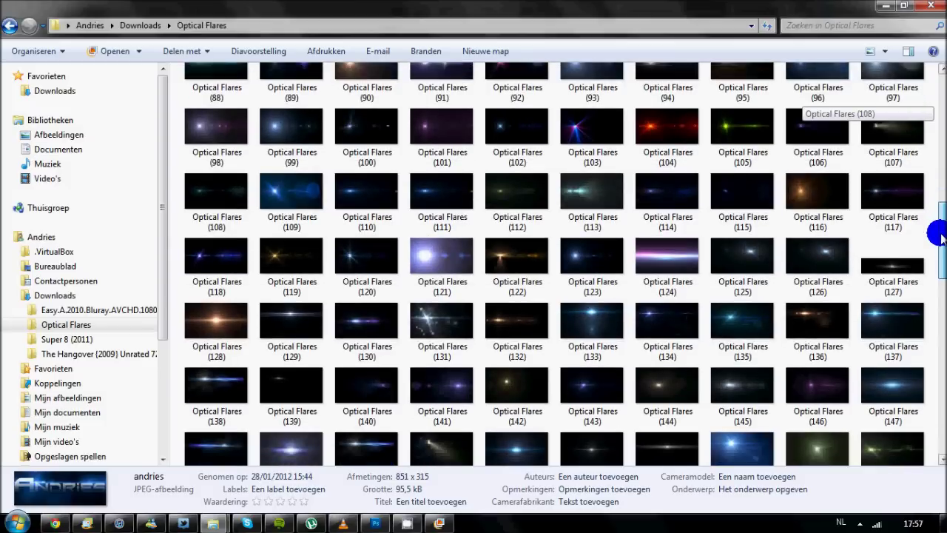
left_click(596, 285)
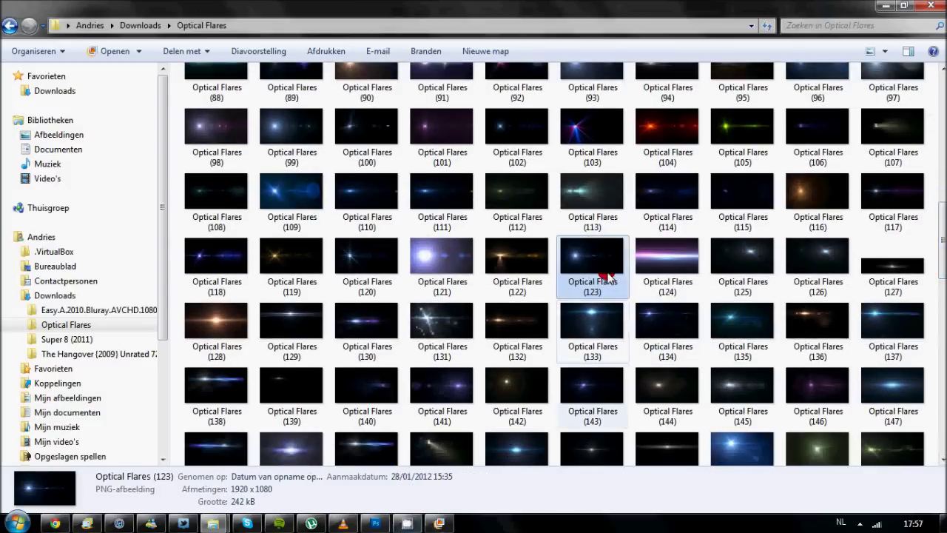
left_click(376, 523)
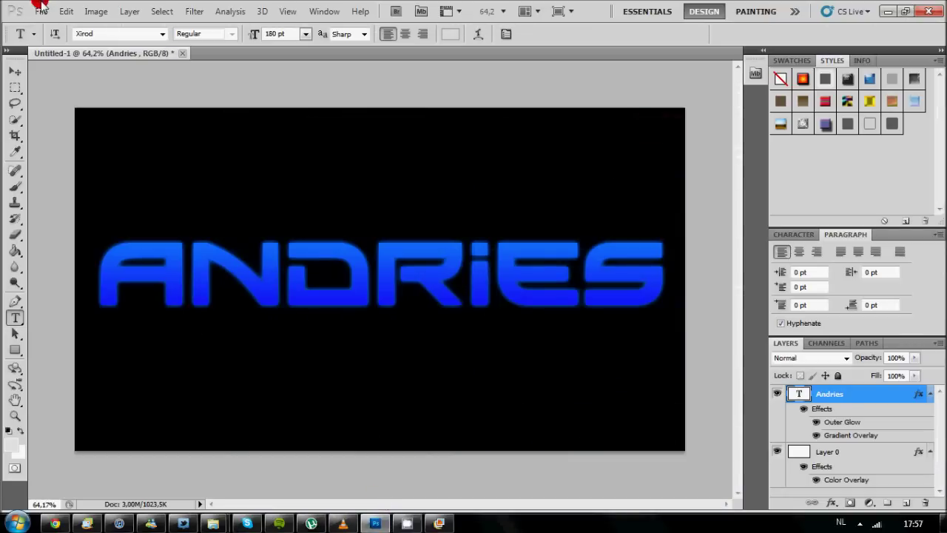
Step: Open Optical Flares (123).png from the Optical Flares folder as a separate document
left_click(41, 12)
left_click(56, 40)
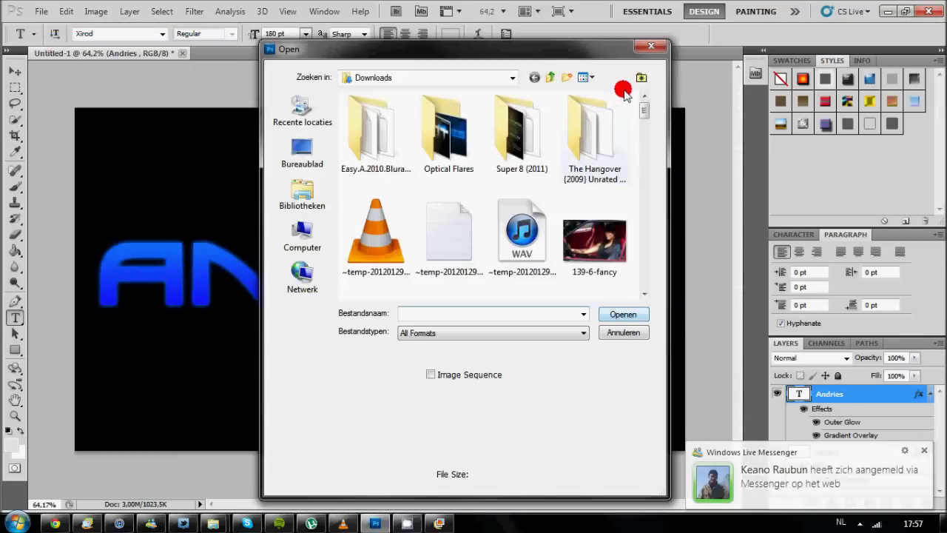
double_click(449, 137)
mouse_move(644, 110)
left_mouse_down()
mouse_move(644, 211)
mouse_move(644, 184)
left_mouse_up()
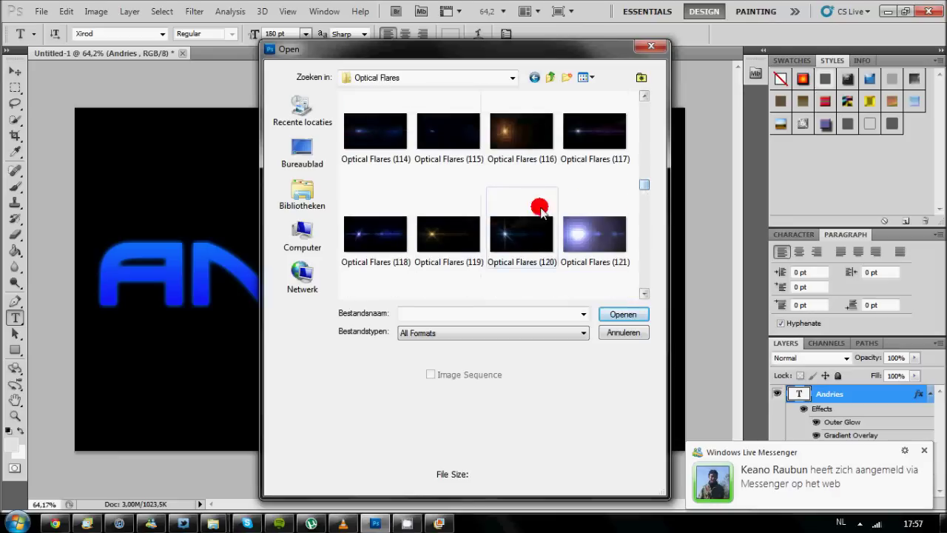
scroll(445, 207, "down", 3)
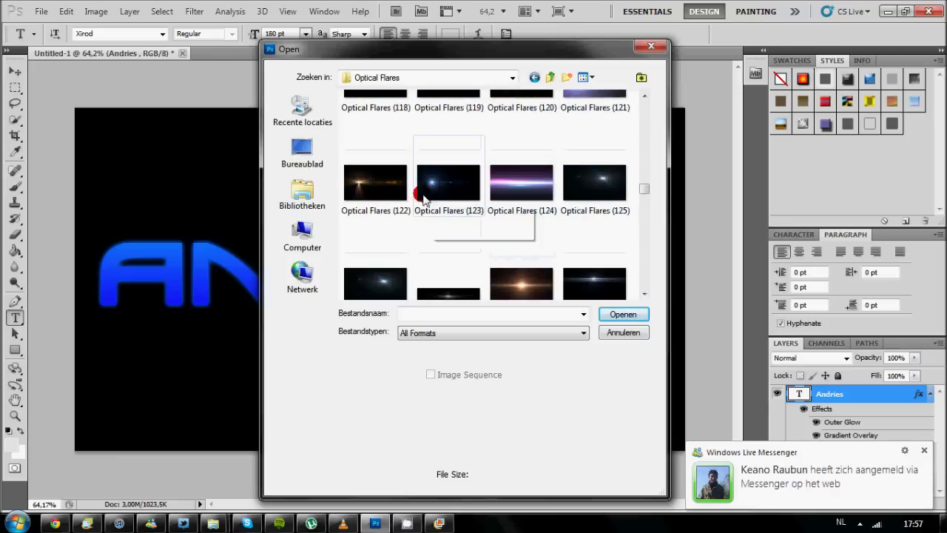
left_click(453, 194)
double_click(459, 198)
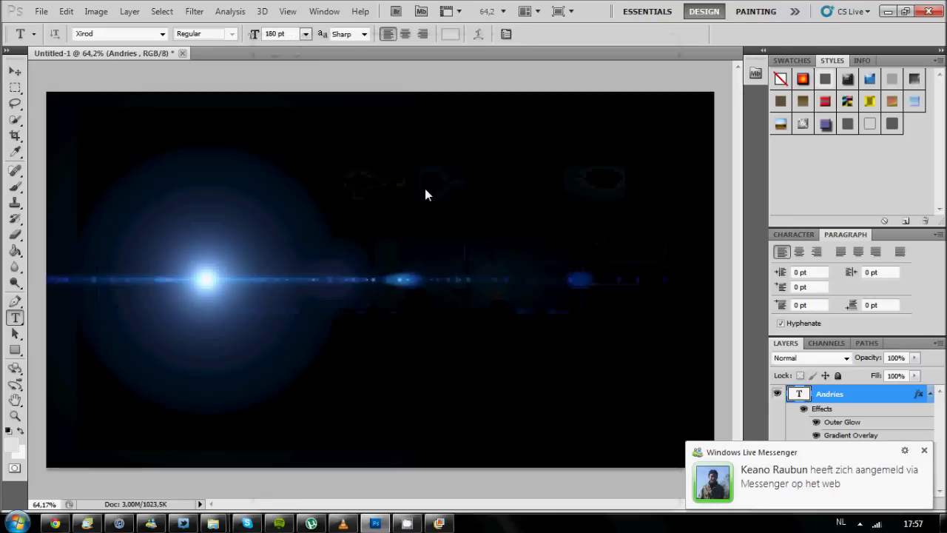
left_click(16, 89)
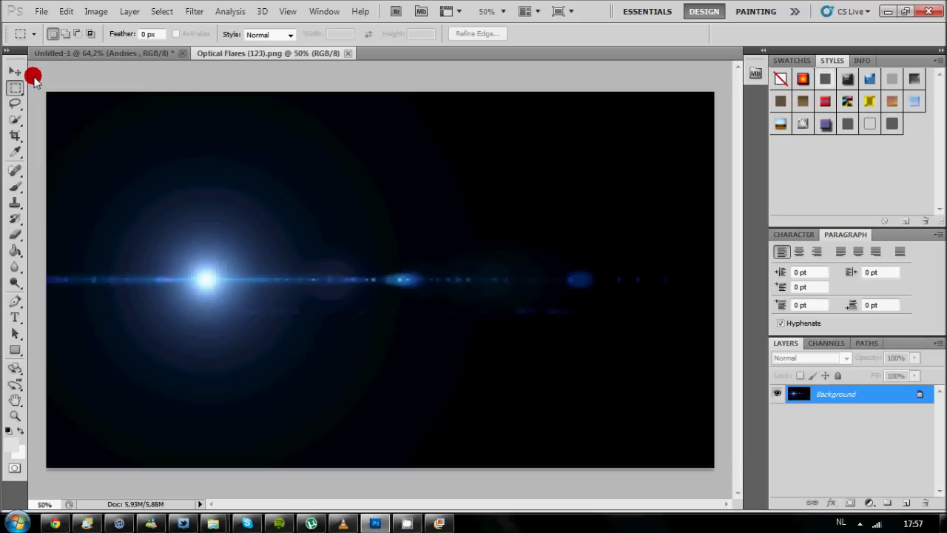
Step: Select and copy the entire flare image
key("ctrl+a")
left_click(66, 12)
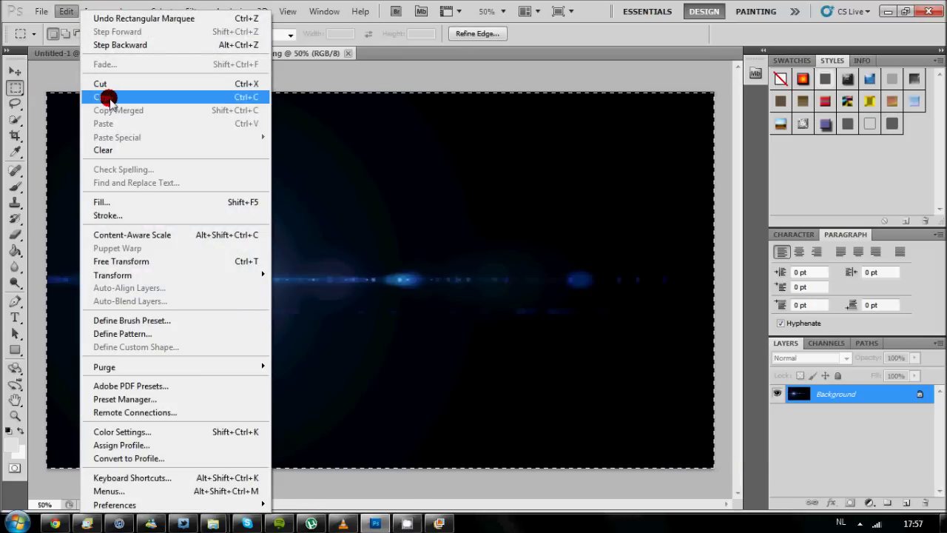
left_click(104, 97)
Step: Paste the flare into the ANDRIES banner as Layer 1 with Screen blending
left_click(87, 51)
left_click(69, 11)
left_click(125, 125)
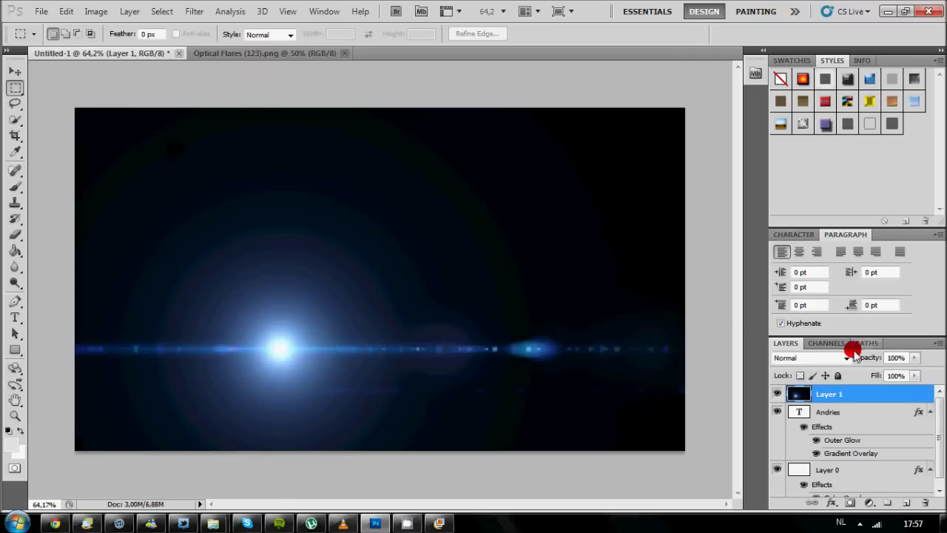
left_click(846, 358)
left_click(818, 120)
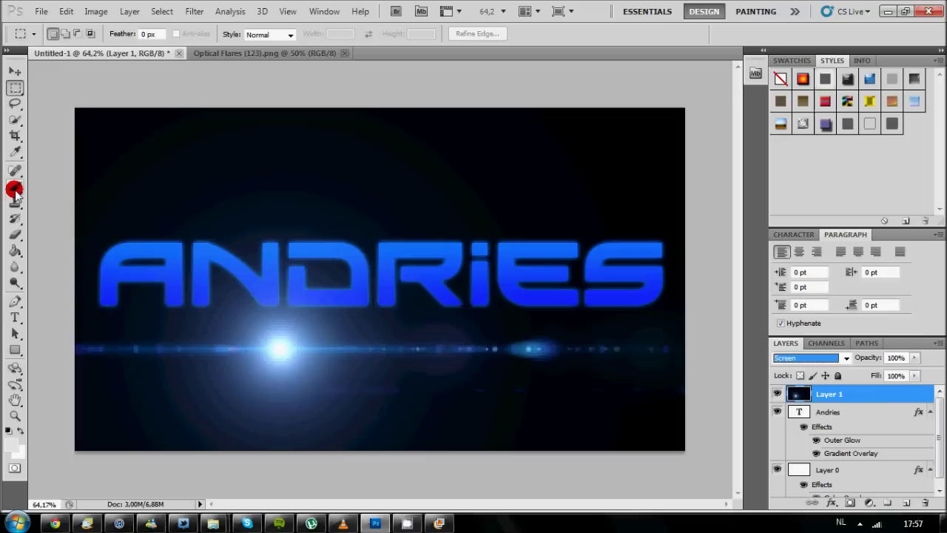
Step: Position the flare layer so its bright streak runs just beneath ANDRIES
left_click(15, 71)
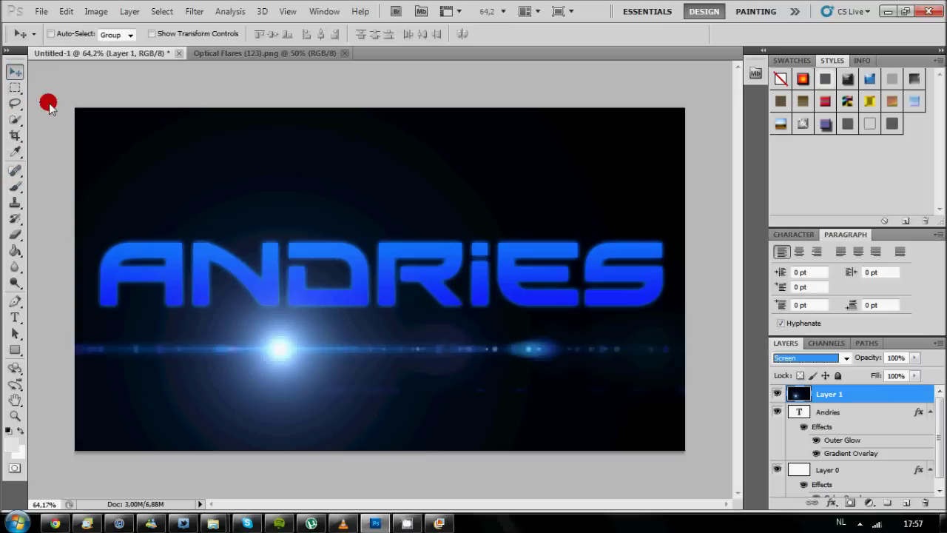
left_click_drag(387, 413, 292, 281)
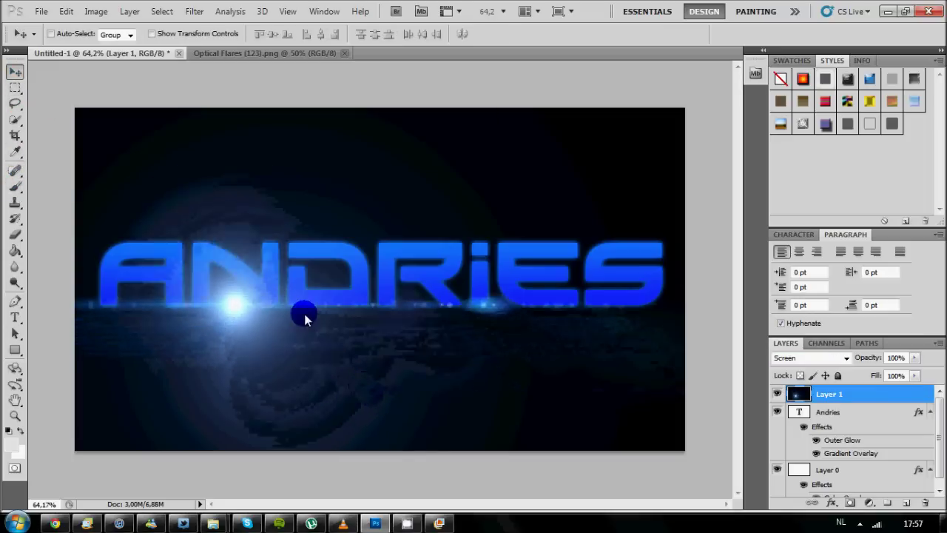
mouse_move(292, 282)
left_mouse_down()
mouse_move(292, 373)
mouse_move(319, 374)
left_mouse_up()
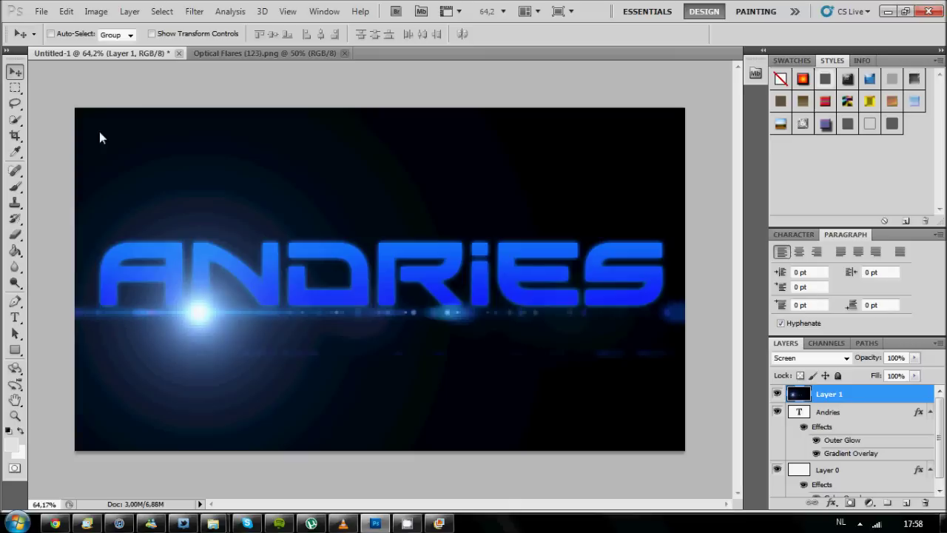
left_click(41, 11)
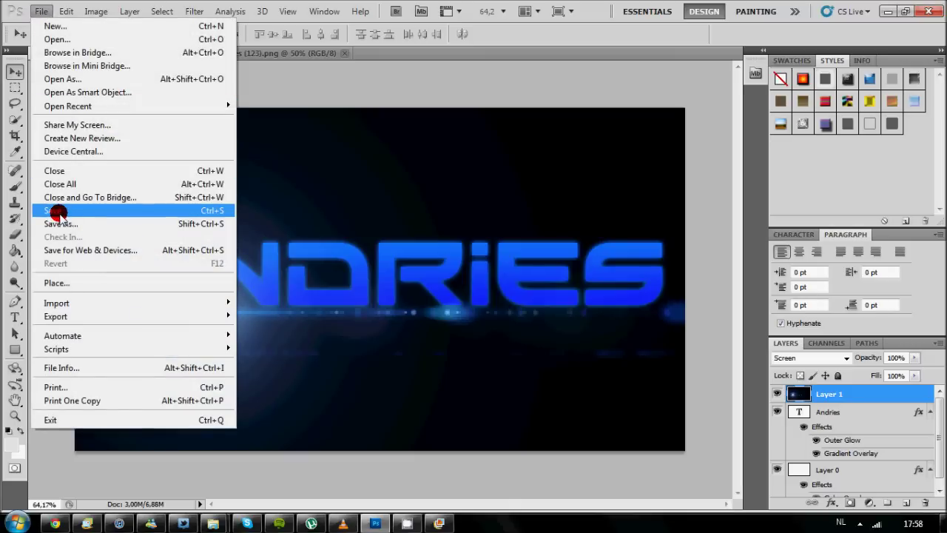